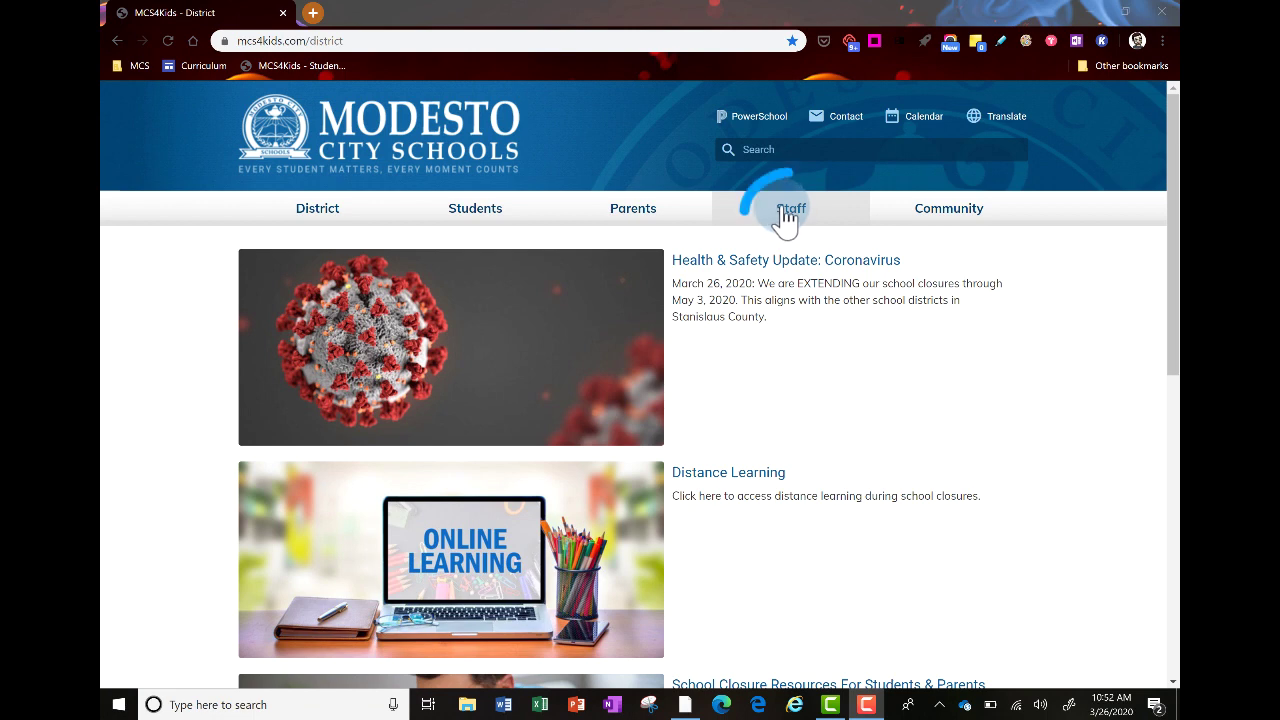
Go to Staff Applications from the Staff menu and scroll down to the Schoology entry
left_click(790, 212)
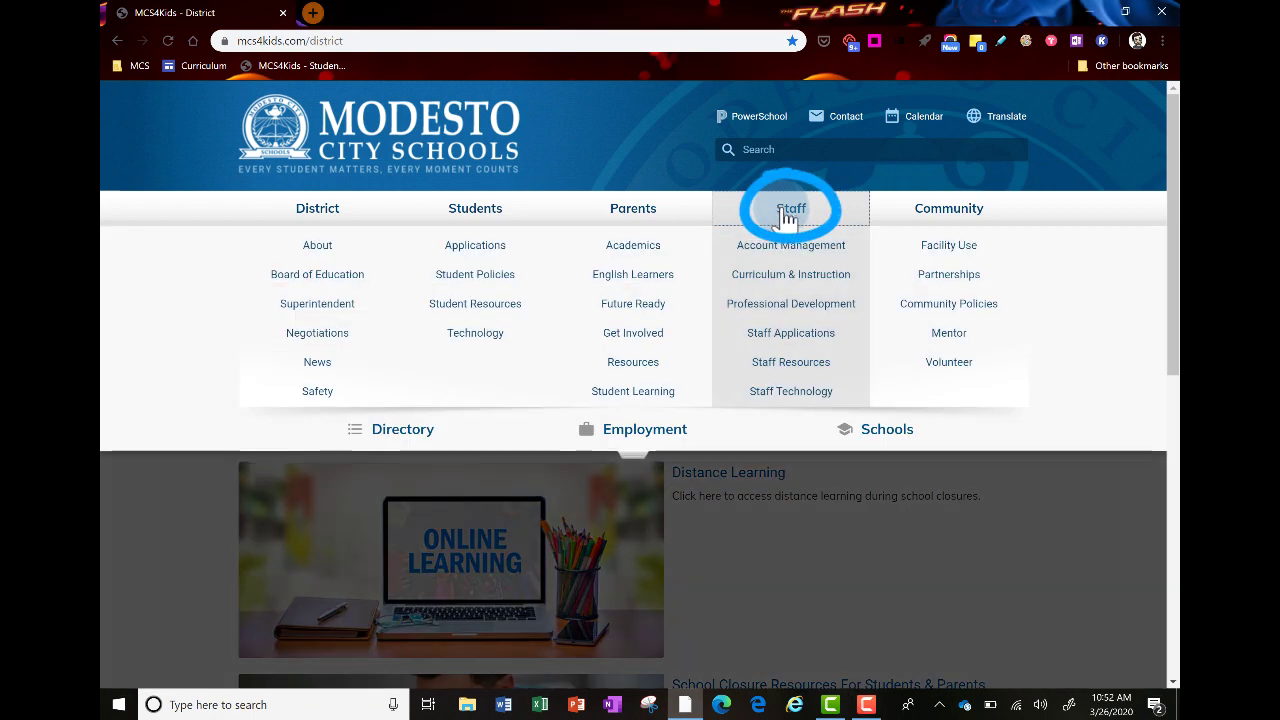
left_click(827, 338)
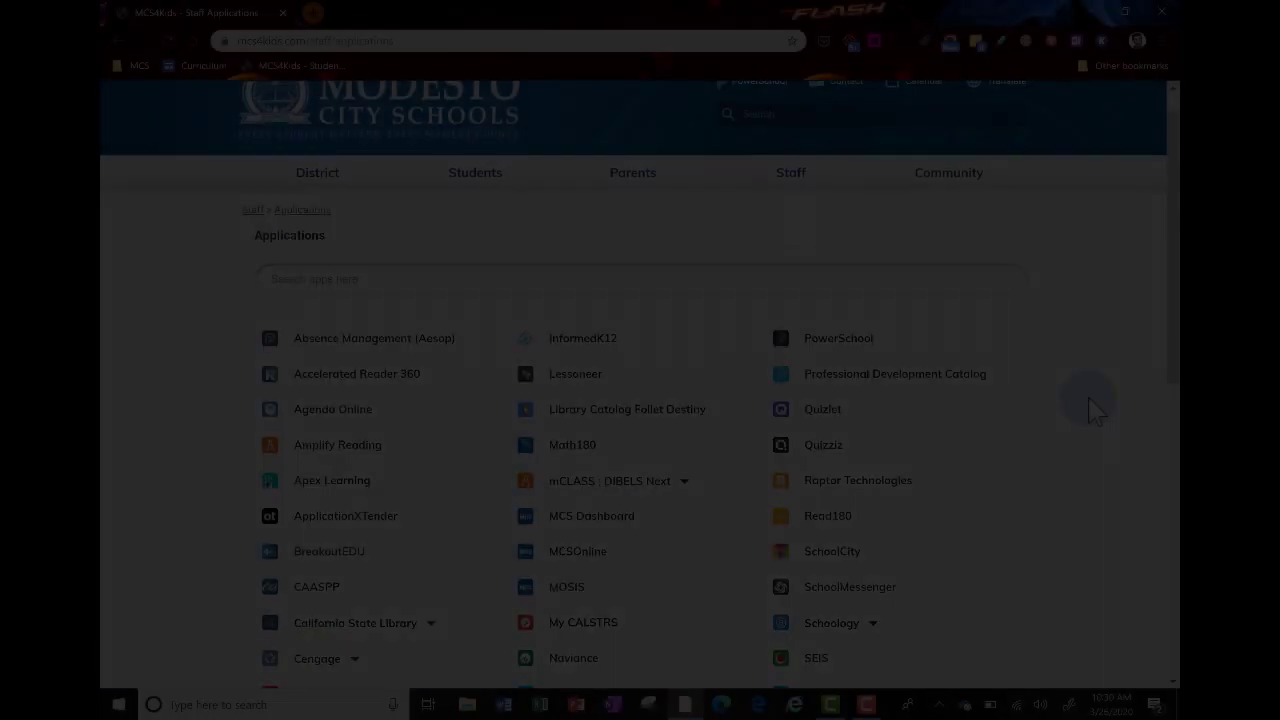
scroll(1087, 405, "down", 3)
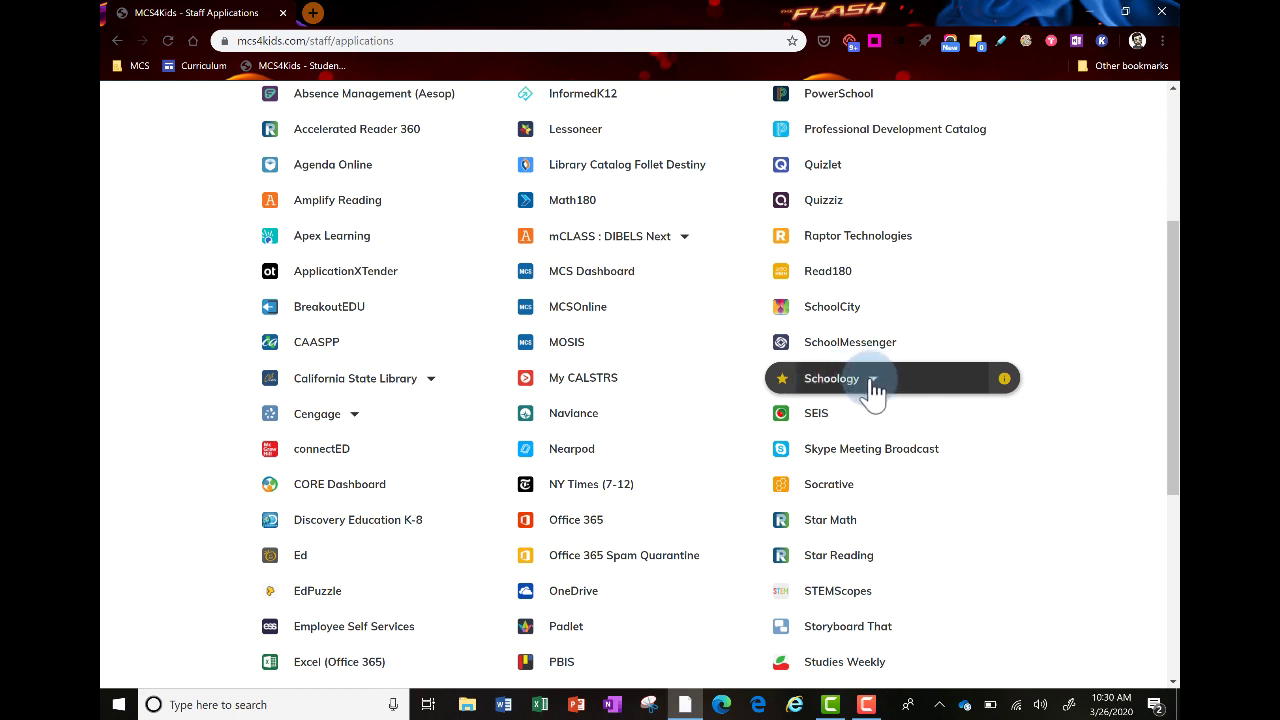
Choose K-8 from the Schoology dropdown and log in to the K-8 Schoology site
left_click(872, 383)
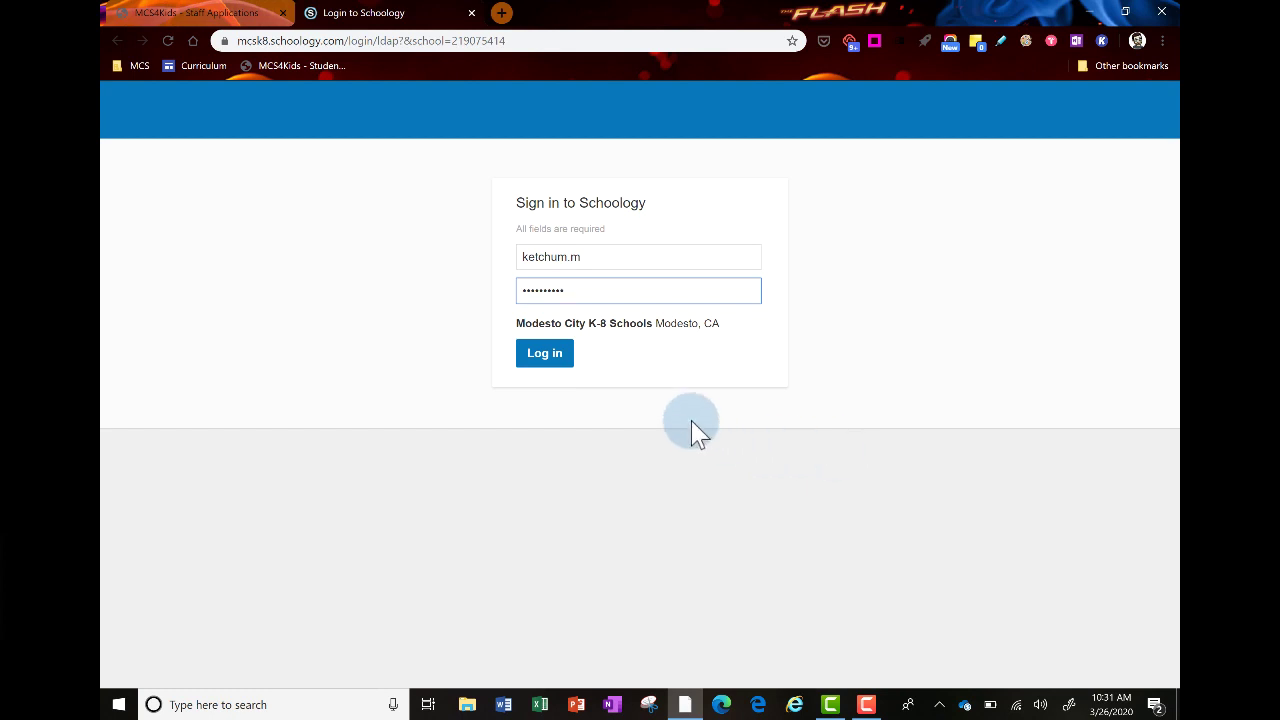
left_click(541, 362)
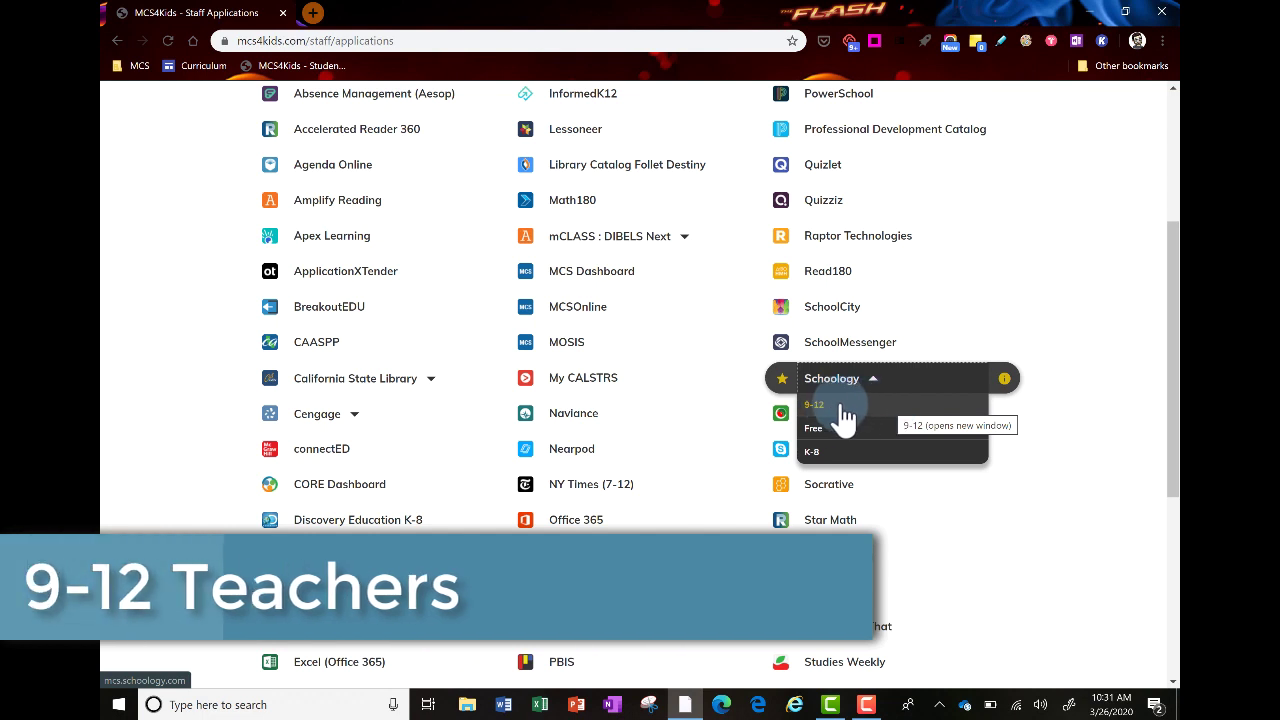
Choose 9-12 from the Schoology dropdown and log in to the 9-12 Modesto City Schools site
left_click(843, 410)
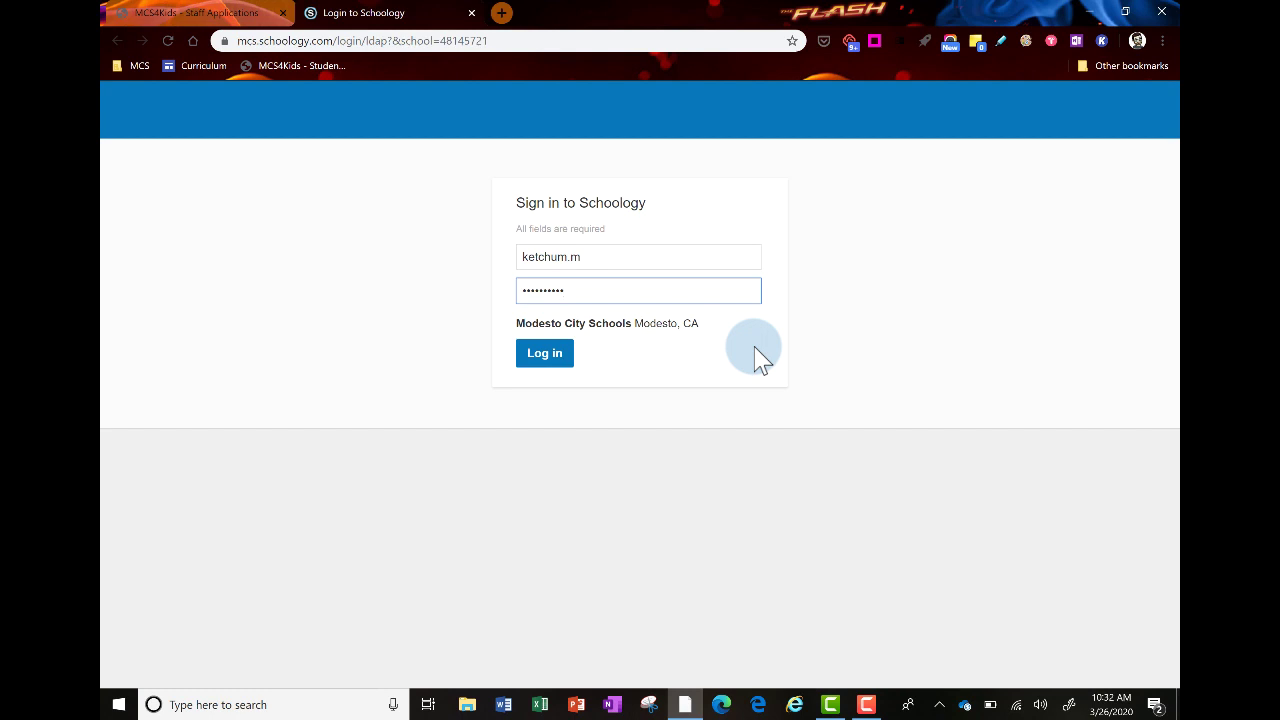
left_click(545, 358)
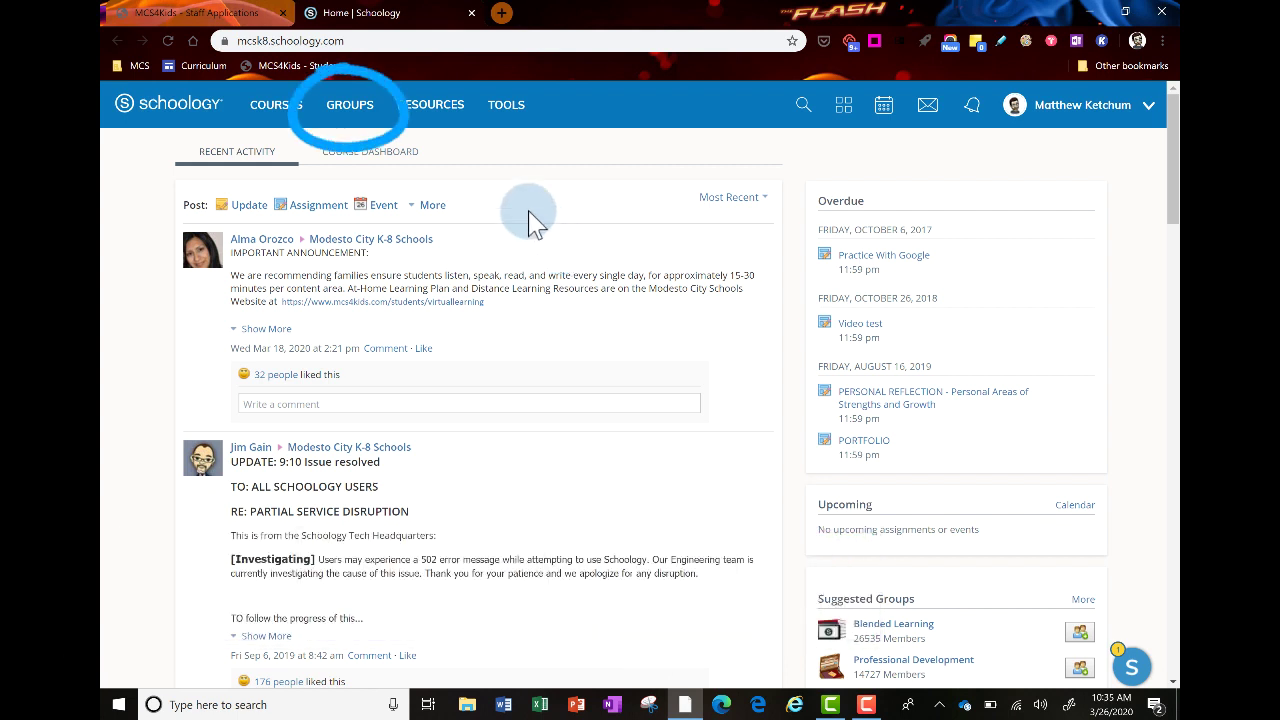
Go to the full My Groups list under GROUPS and start joining a group
left_click(364, 117)
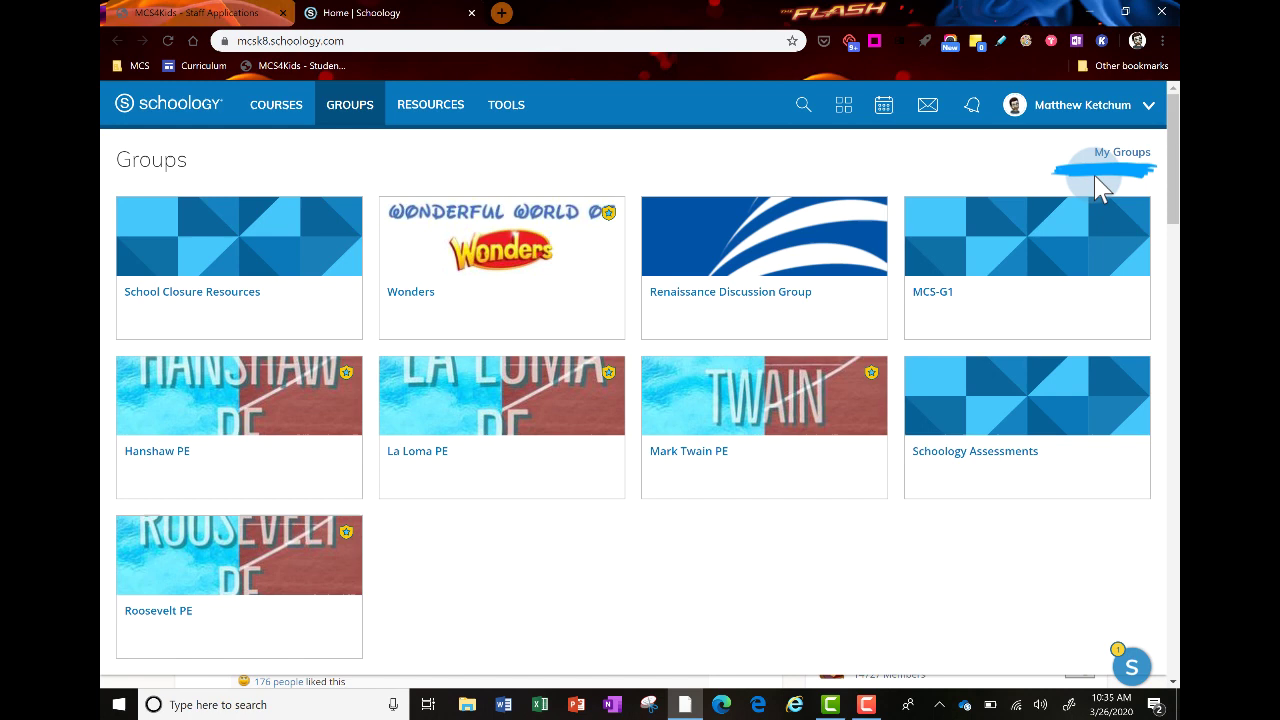
left_click(1124, 156)
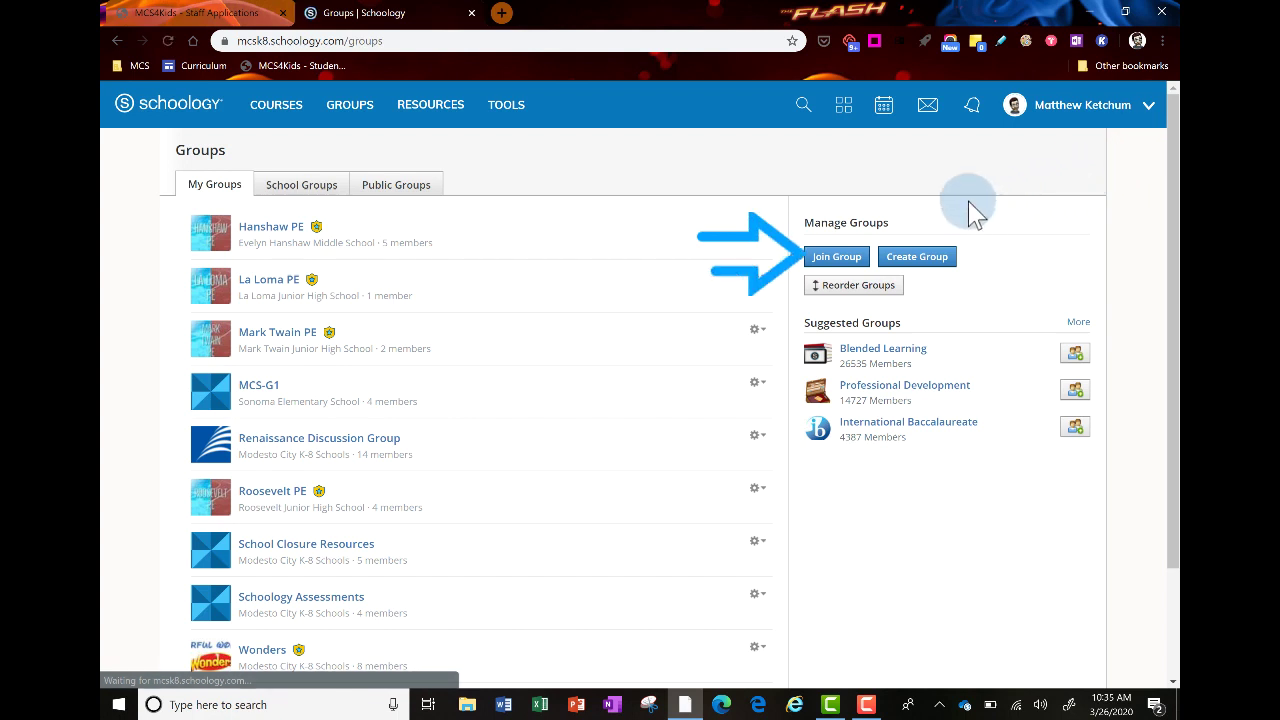
left_click(842, 258)
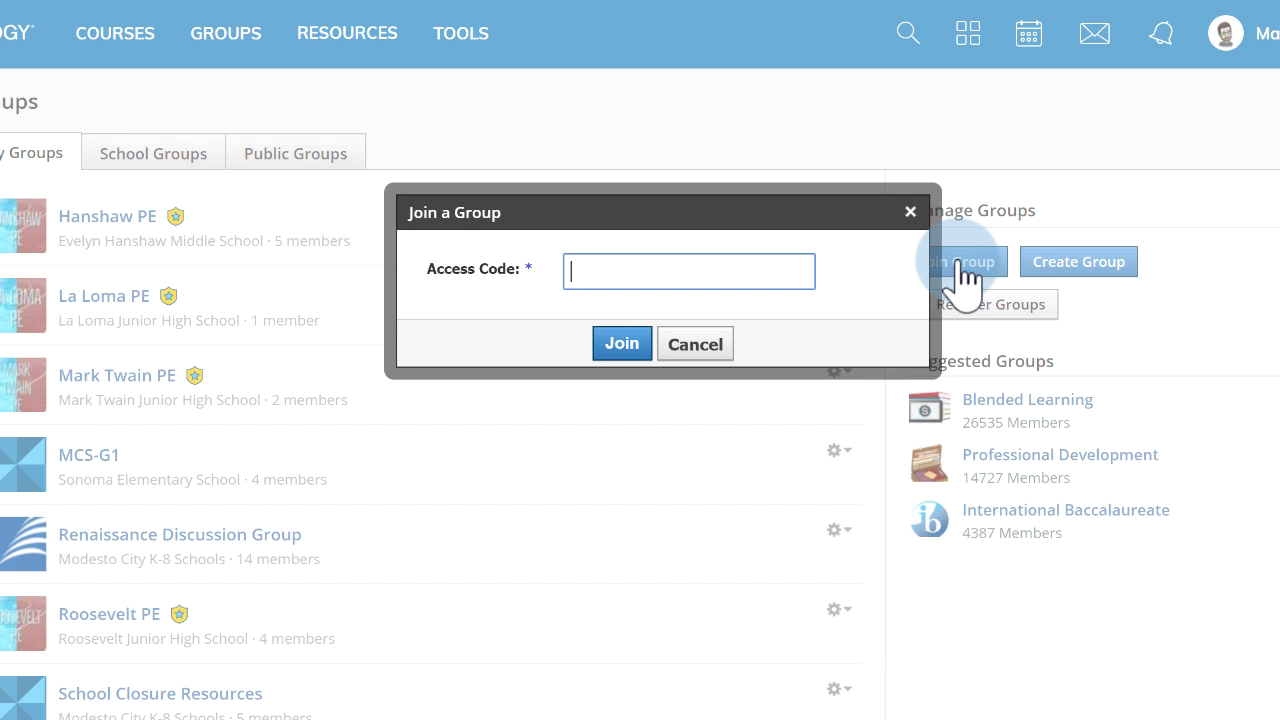
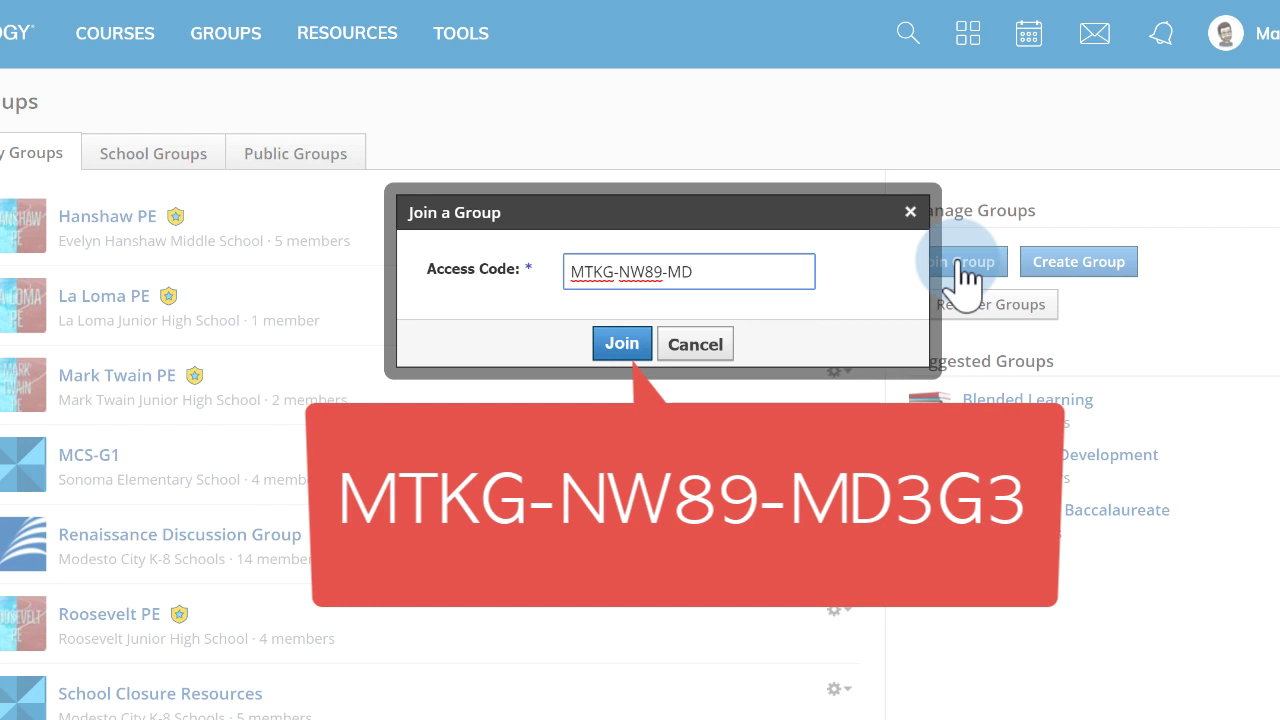
Enter the group's access code and send the join request
left_click(617, 344)
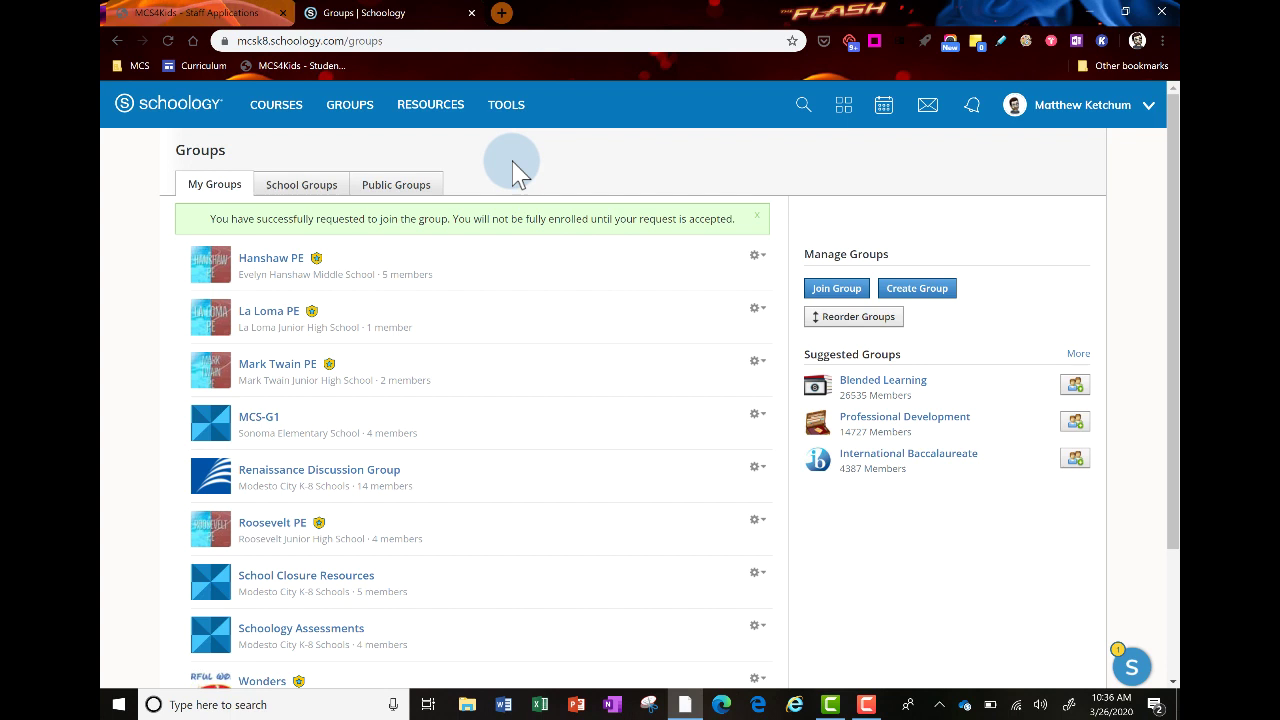
Reload the GROUPS card grid to confirm Distance Learning Resources is listed
left_click(346, 112)
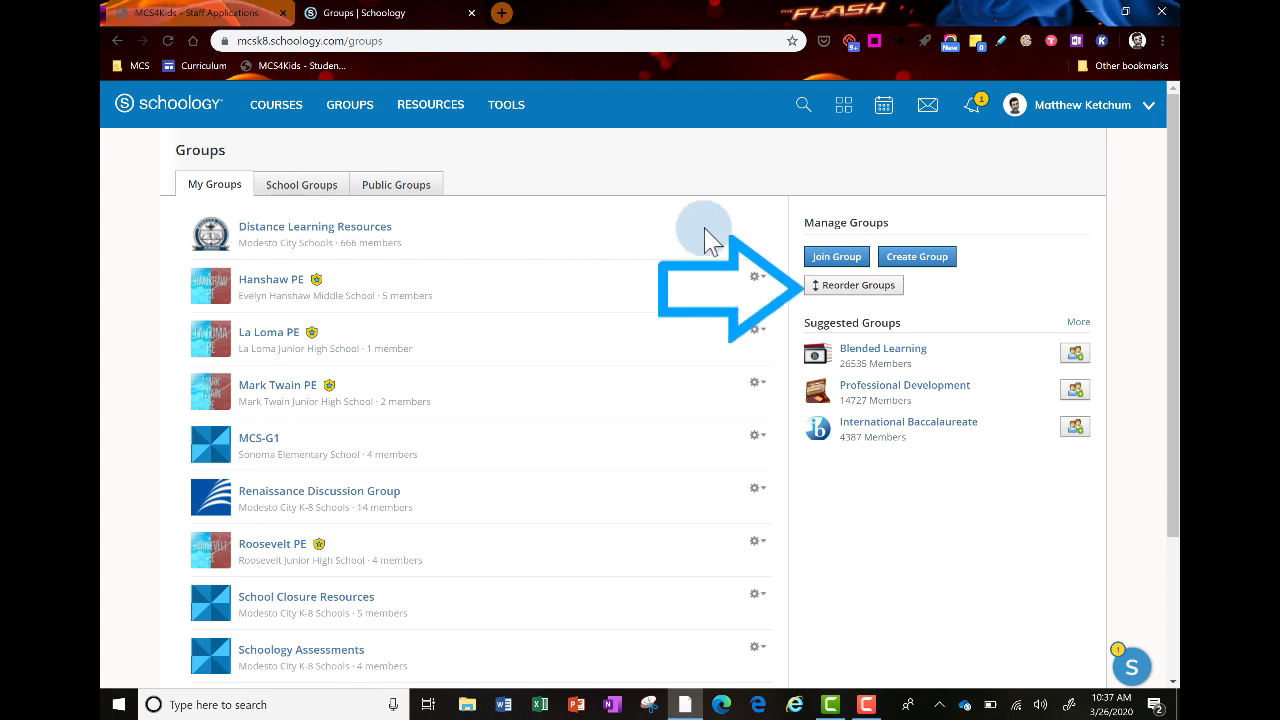
Drag Distance Learning Resources to the top of the Reorder Groups list and close it
left_click(812, 288)
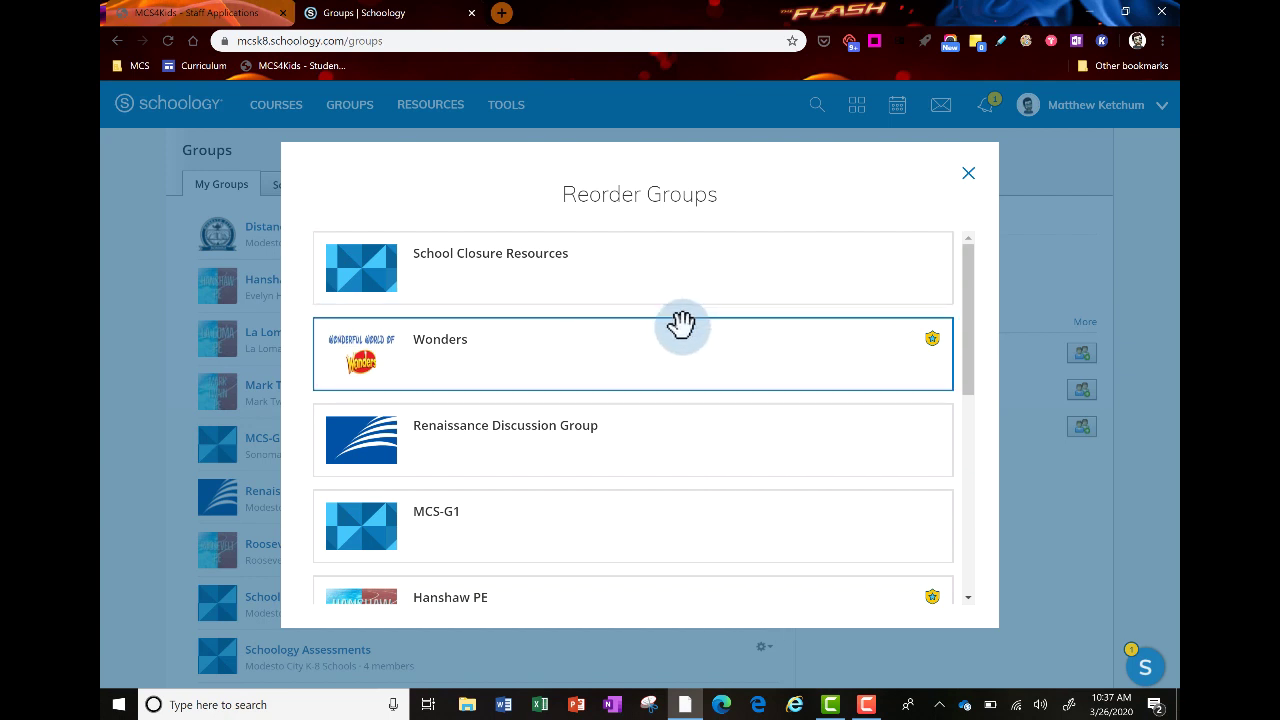
scroll(681, 324, "down", 5)
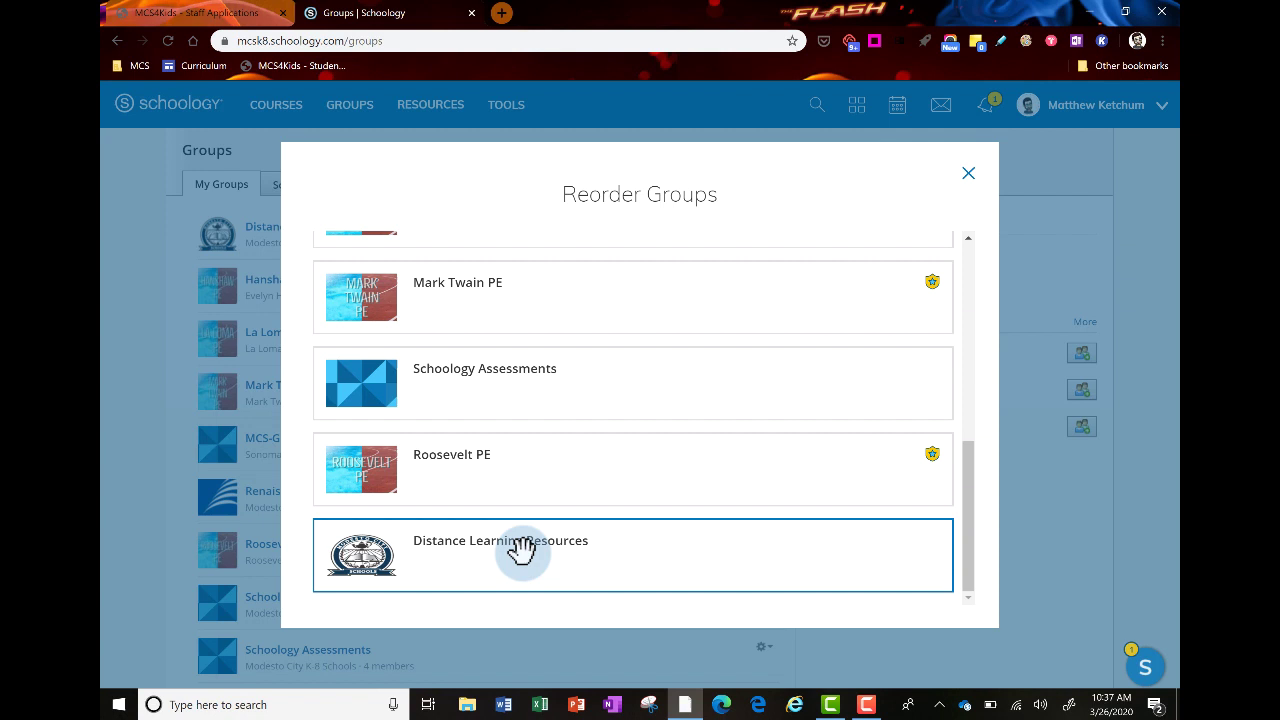
left_click_drag(521, 545, 530, 252)
left_click(968, 176)
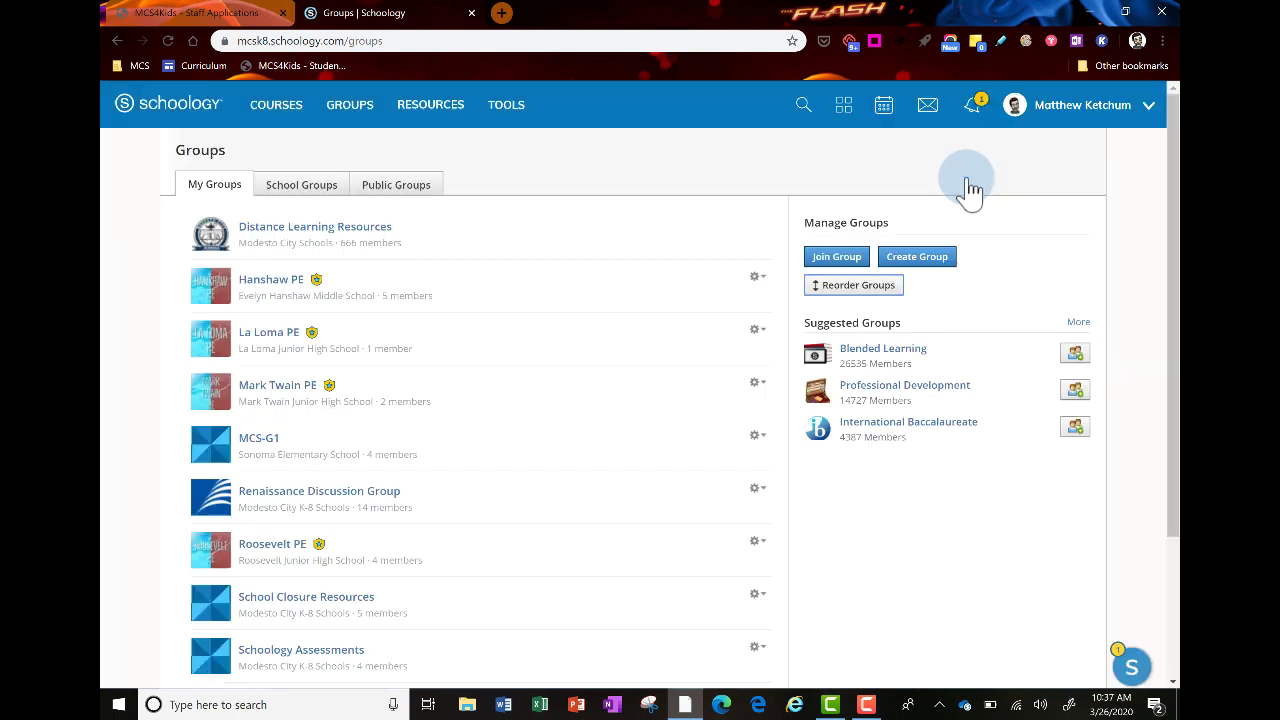
Reload the groups grid and open the Distance Learning Resources group
left_click(352, 106)
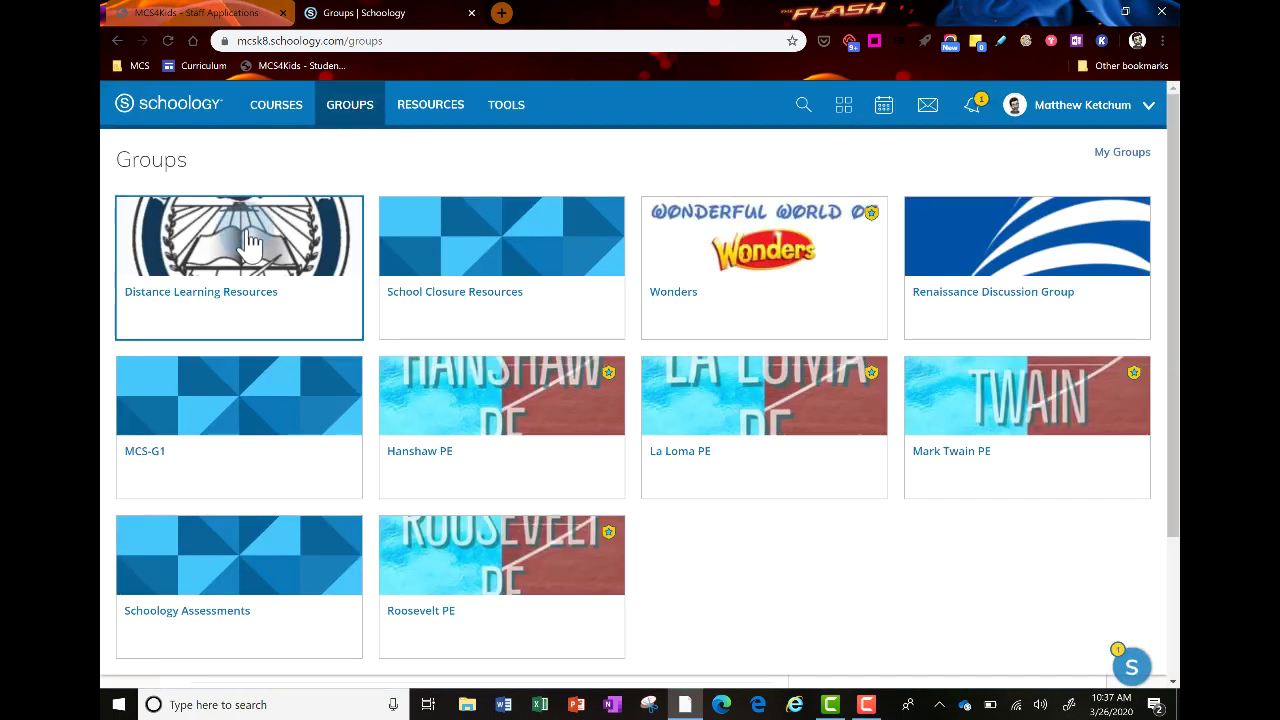
left_click(328, 152)
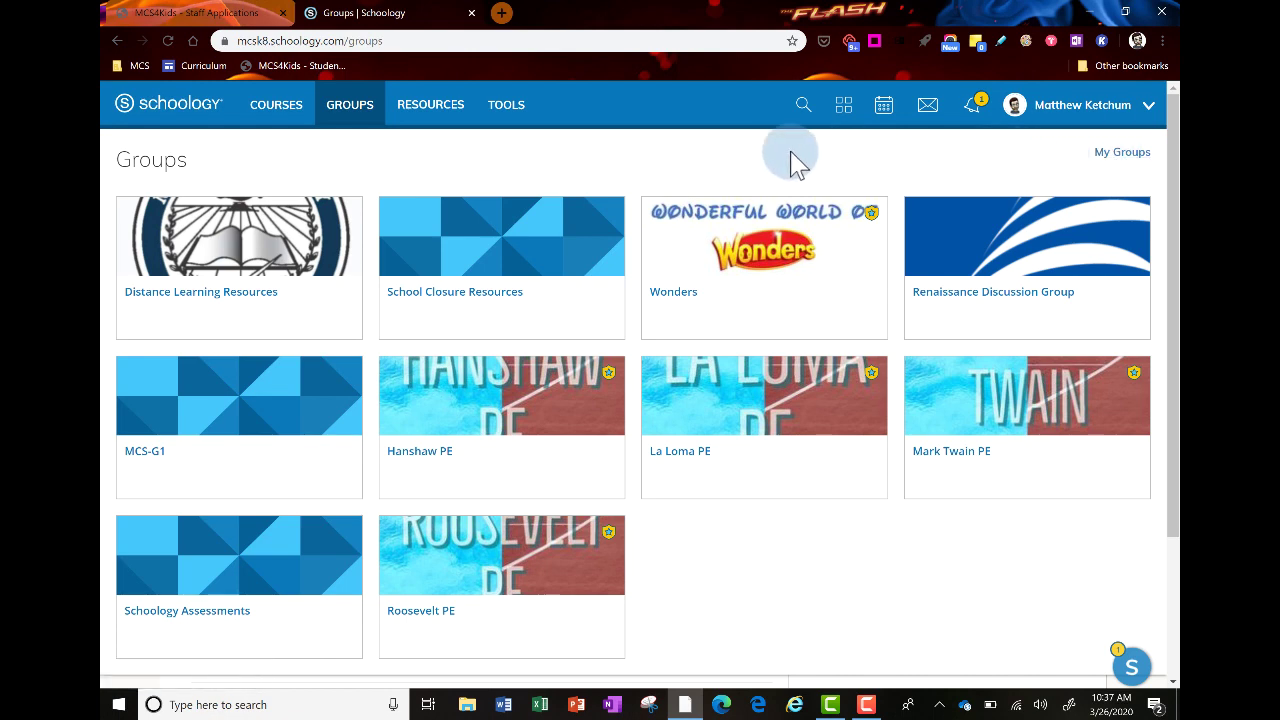
left_click(200, 242)
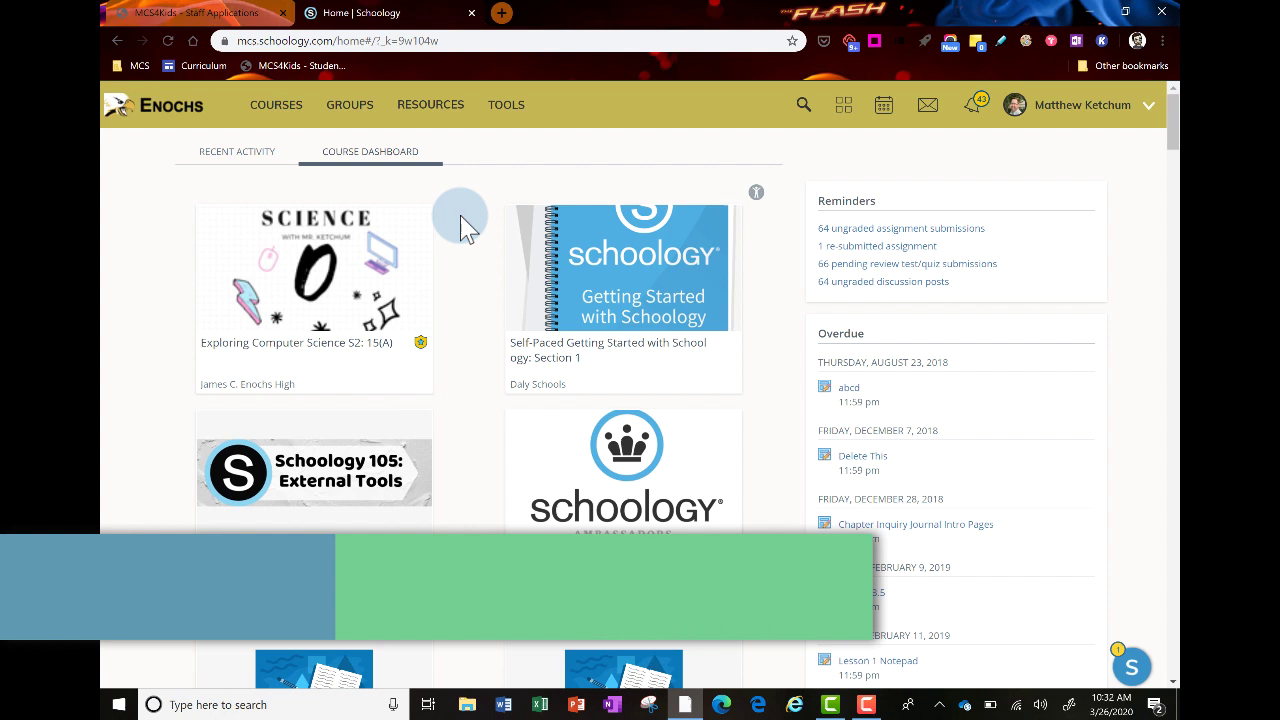
On the 9-12 site, show the full My Groups list and scroll to Distance Learning Resources
left_click(350, 105)
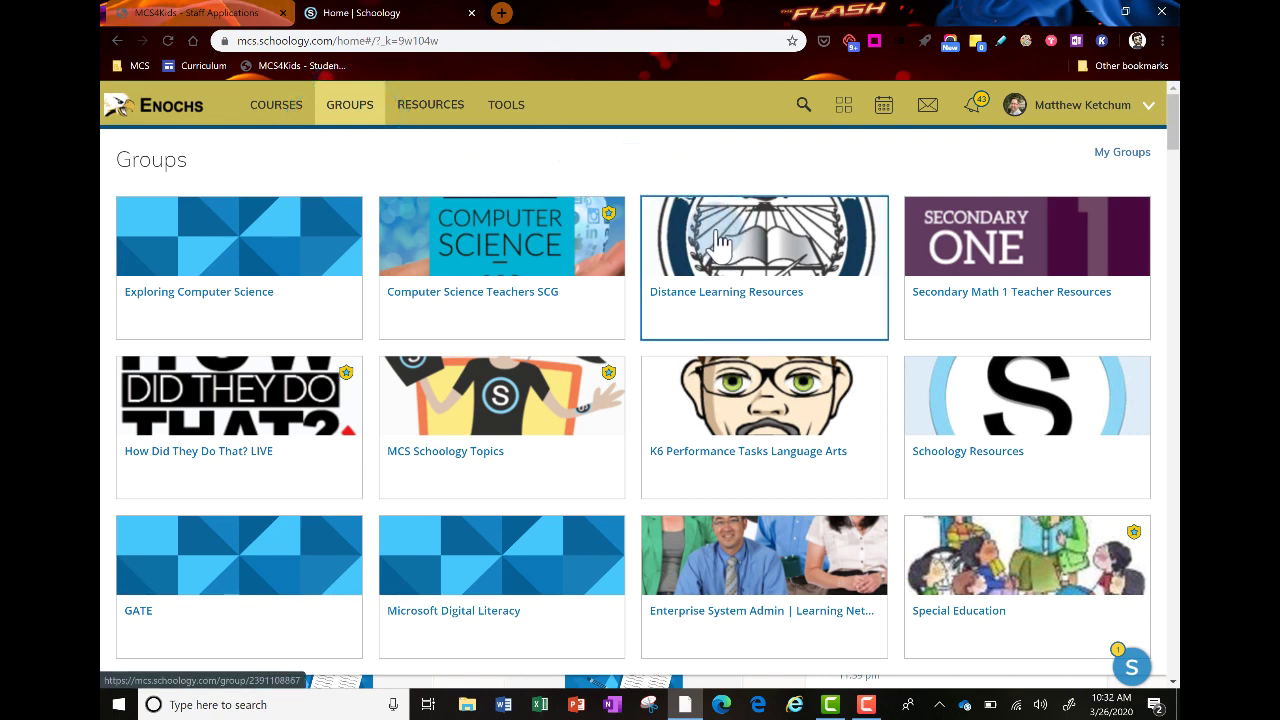
left_click(632, 163)
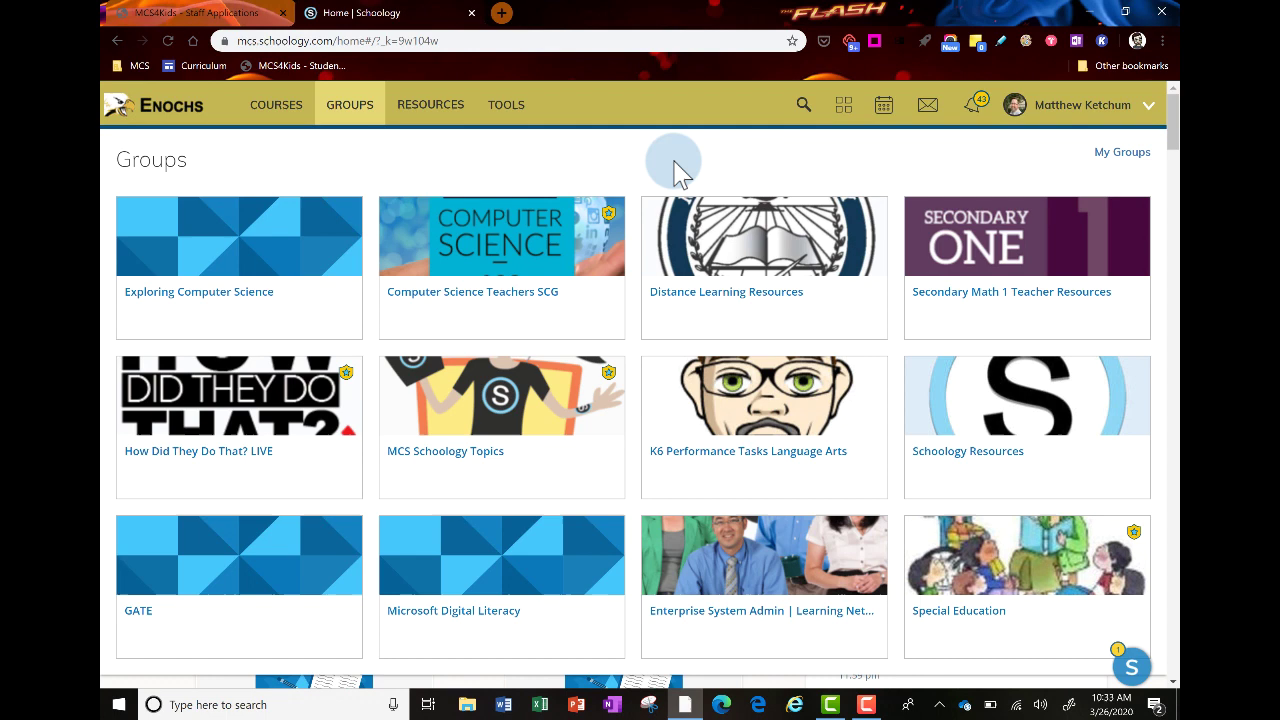
left_click(1108, 158)
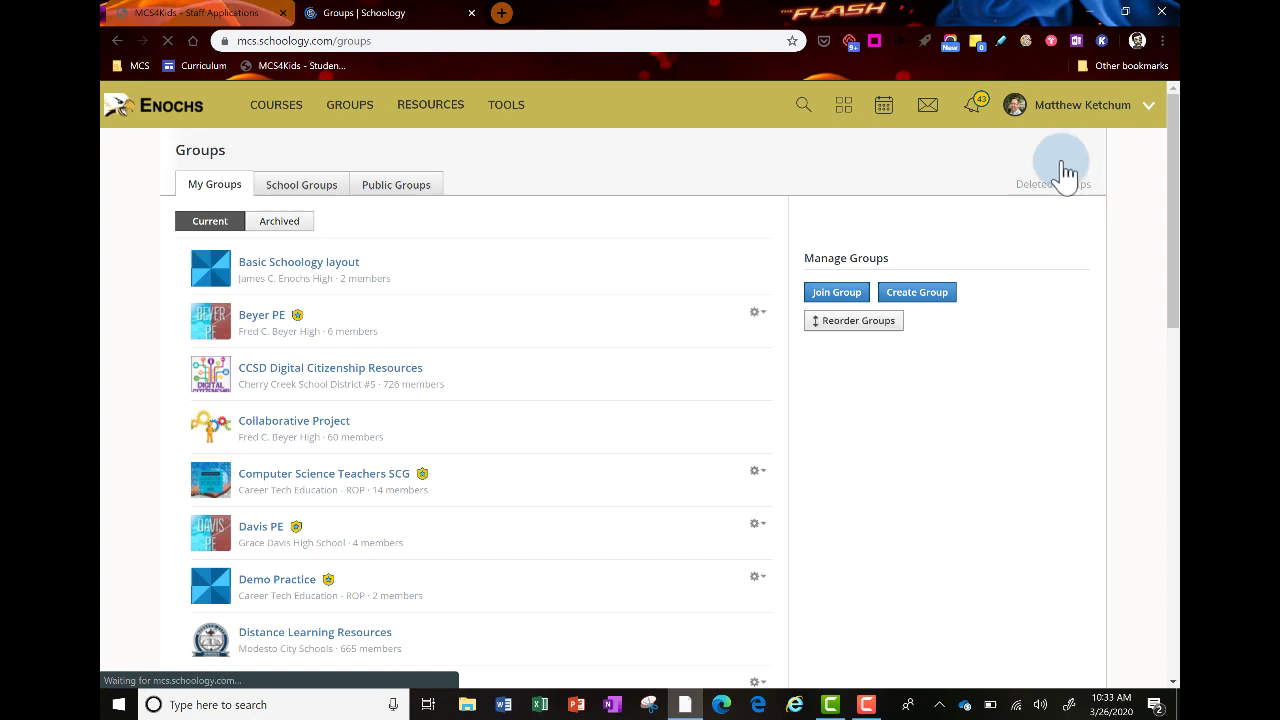
scroll(590, 405, "down", 1)
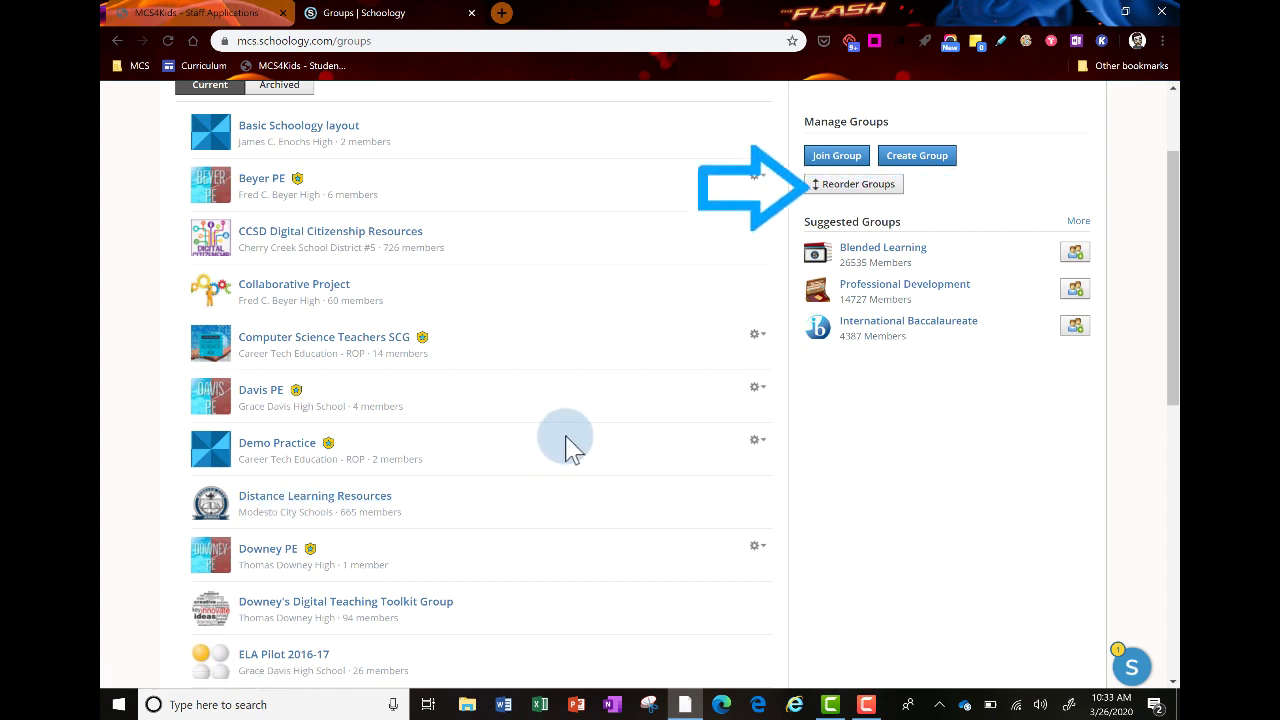
Drag Distance Learning Resources to the top of the group order and confirm it in GROUPS
left_click(835, 188)
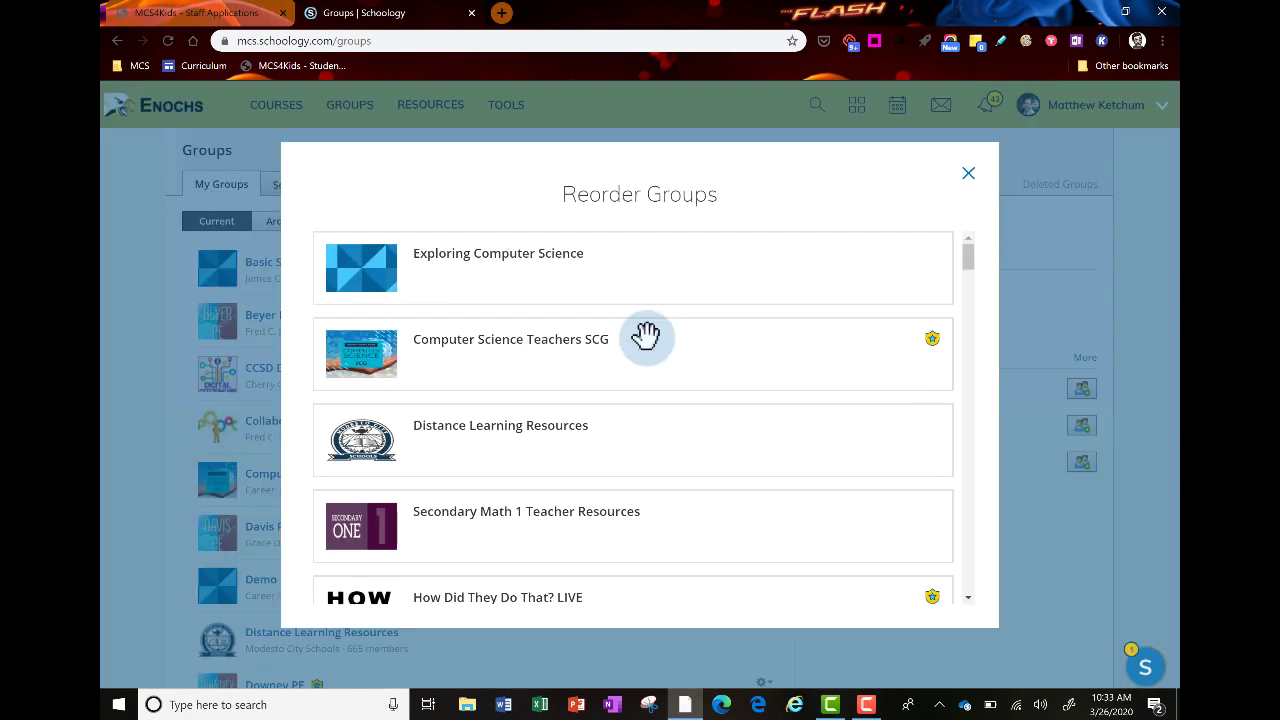
left_click_drag(537, 433, 532, 249)
left_click(968, 175)
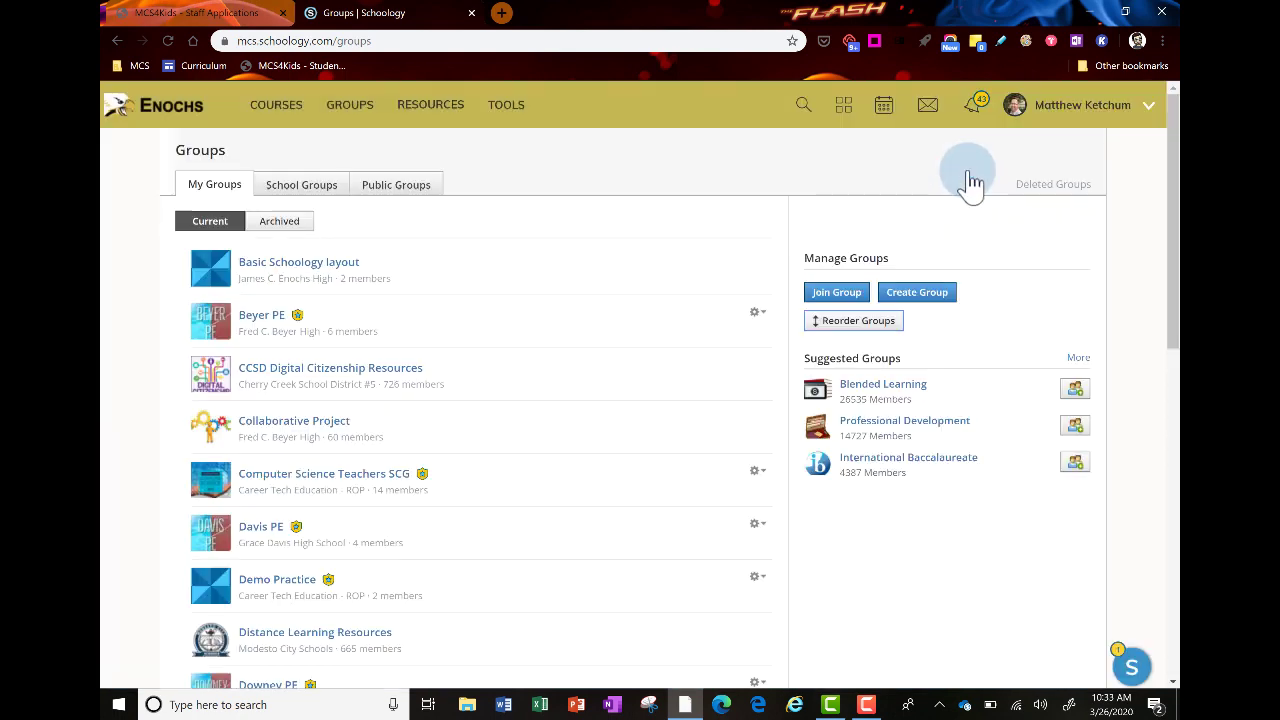
left_click(368, 122)
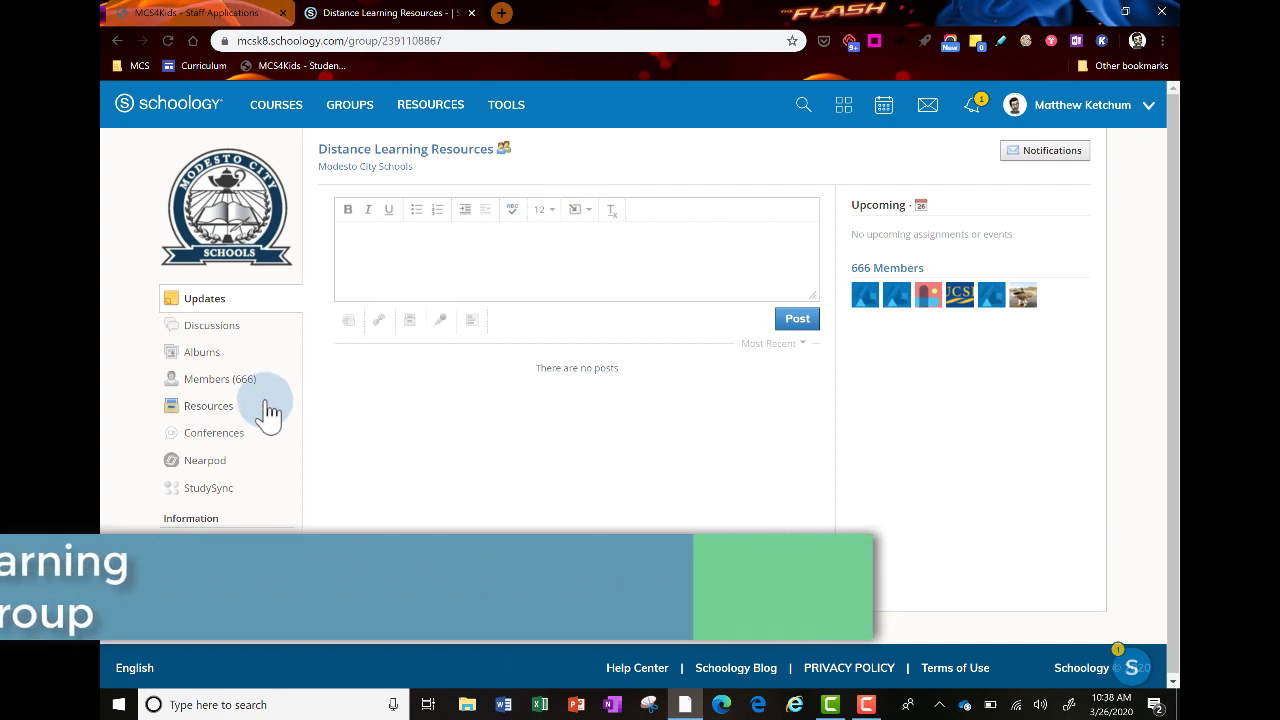
Open Resources in the Distance Learning Resources group's left sidebar
left_click(209, 406)
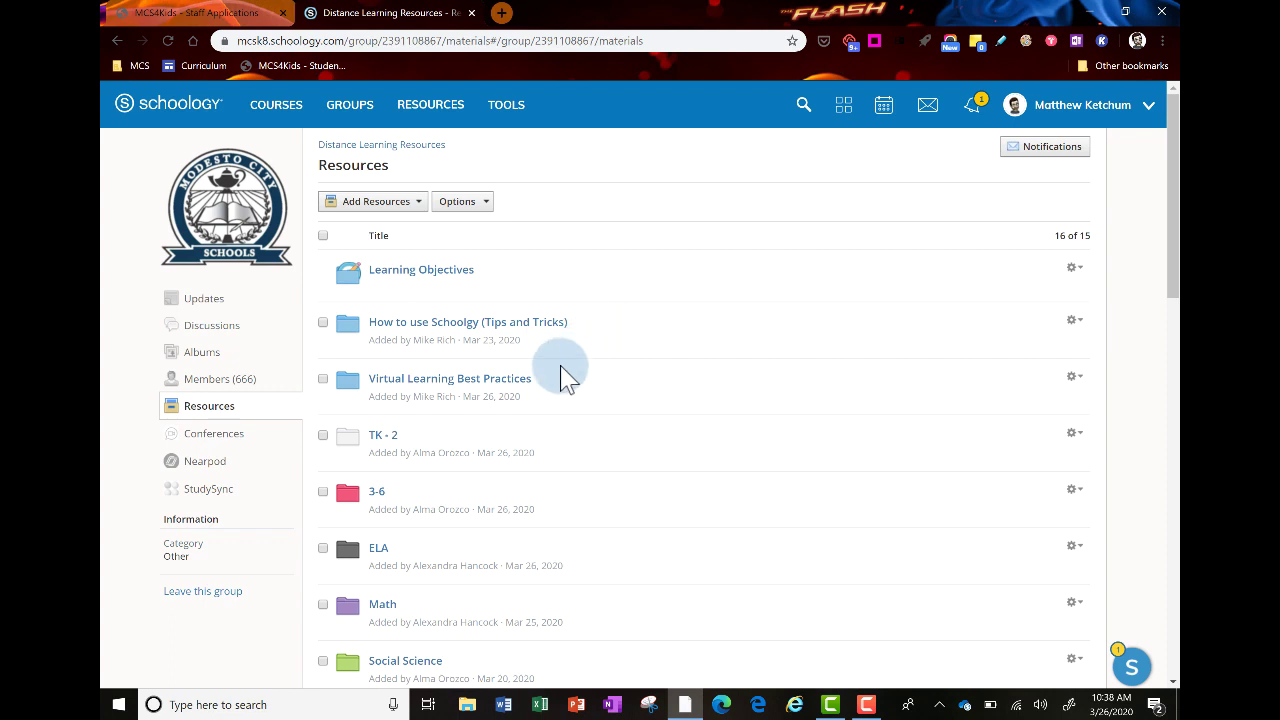
Open the Virtual Learning Best Practices folder to list its tutorial subfolders and PDFs
left_click(433, 380)
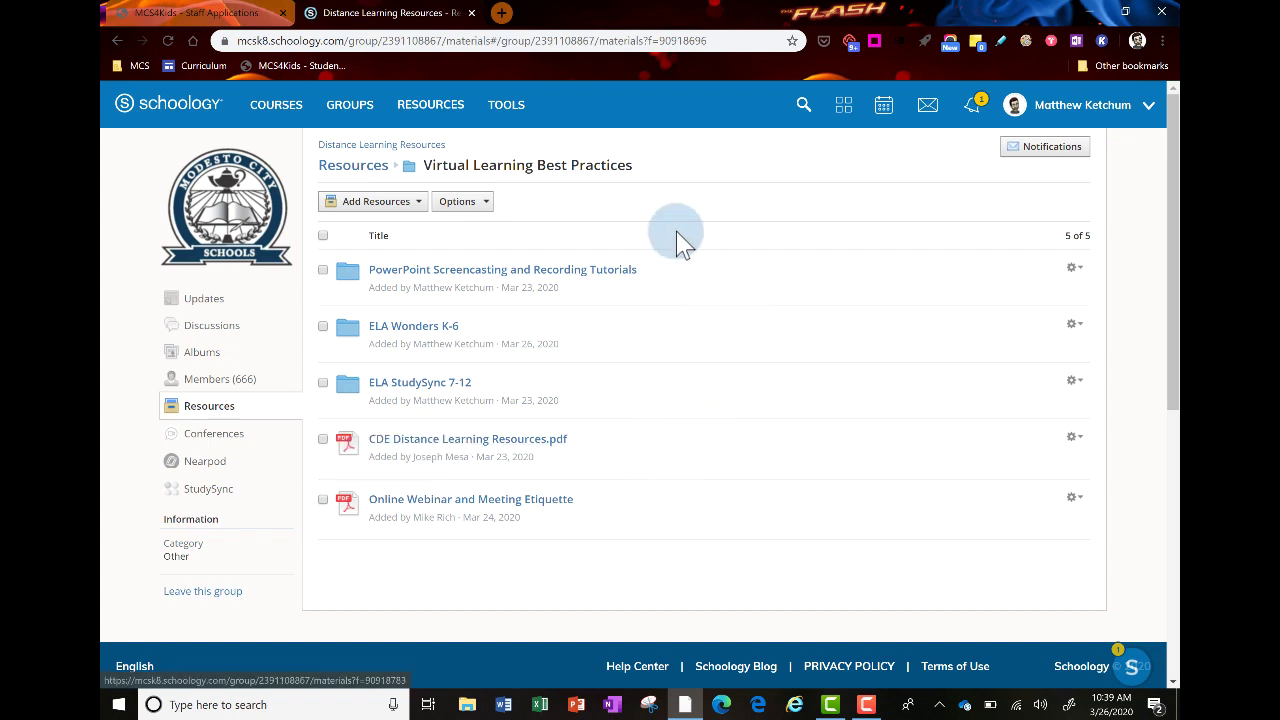
Browse to Resources › 3-6 › ELA › 5th › April 13-17 and show the Week 2 document's actions
left_click(349, 170)
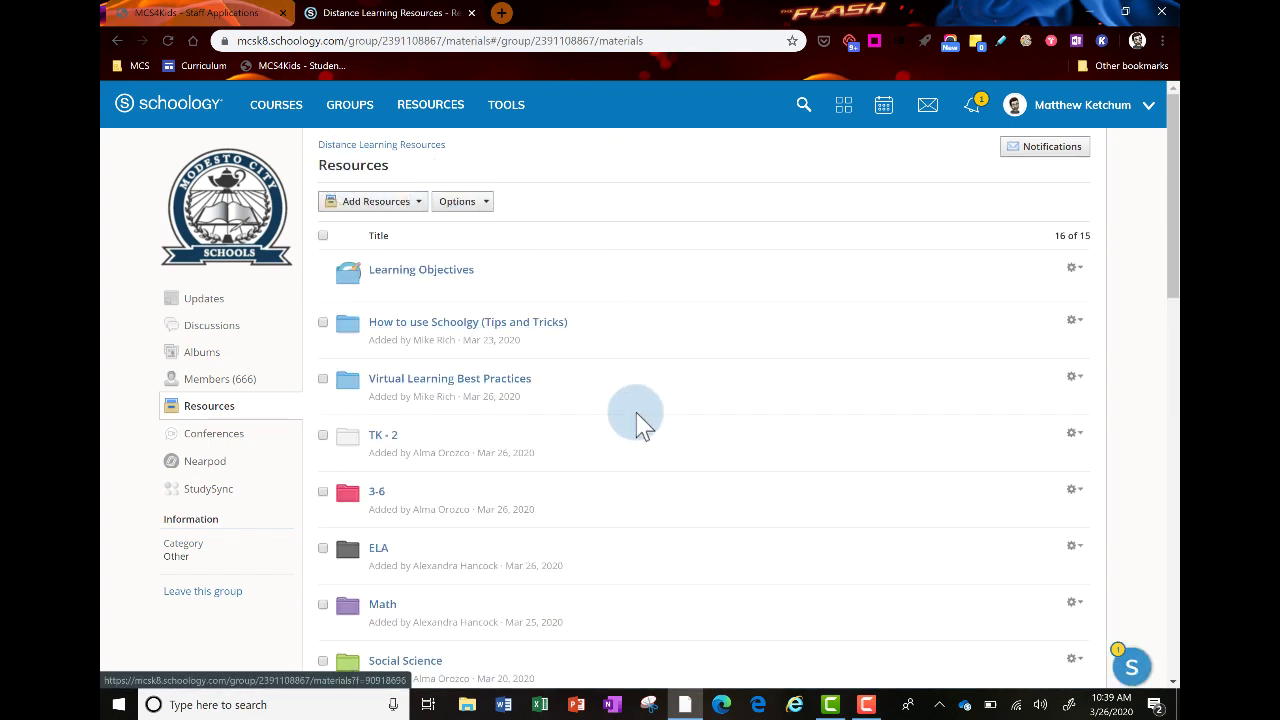
scroll(637, 423, "down", 1)
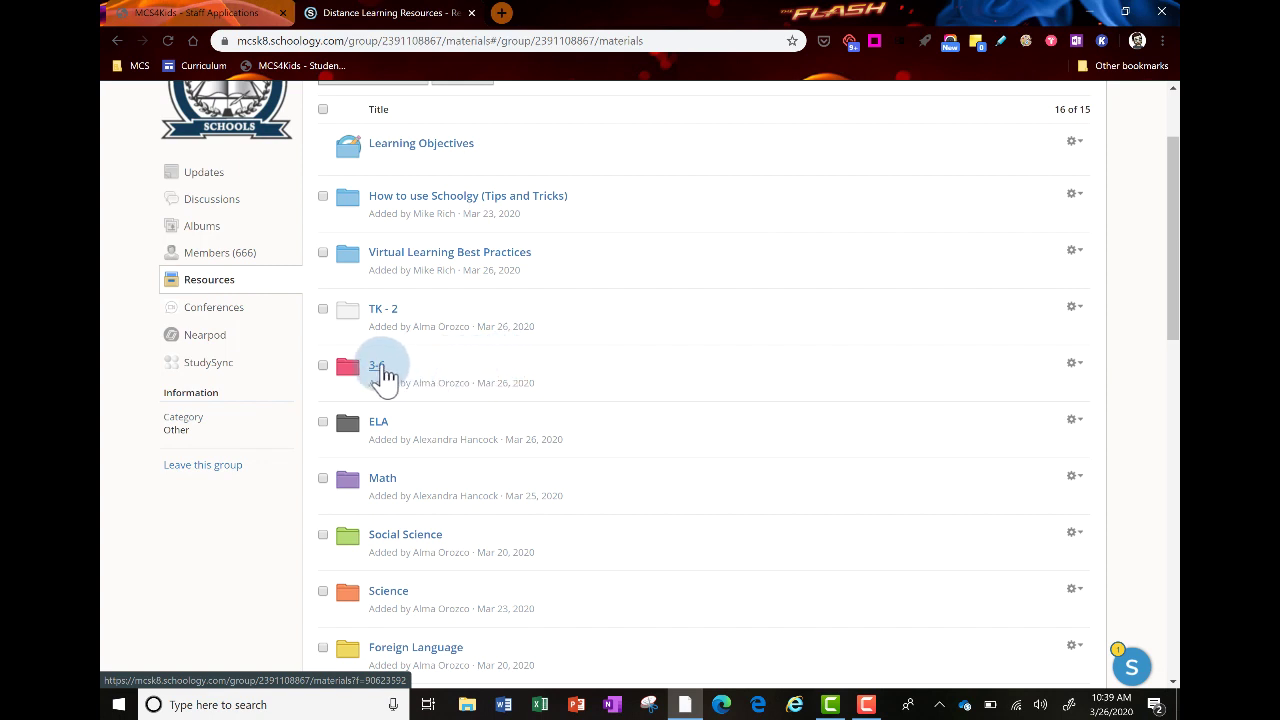
left_click(378, 368)
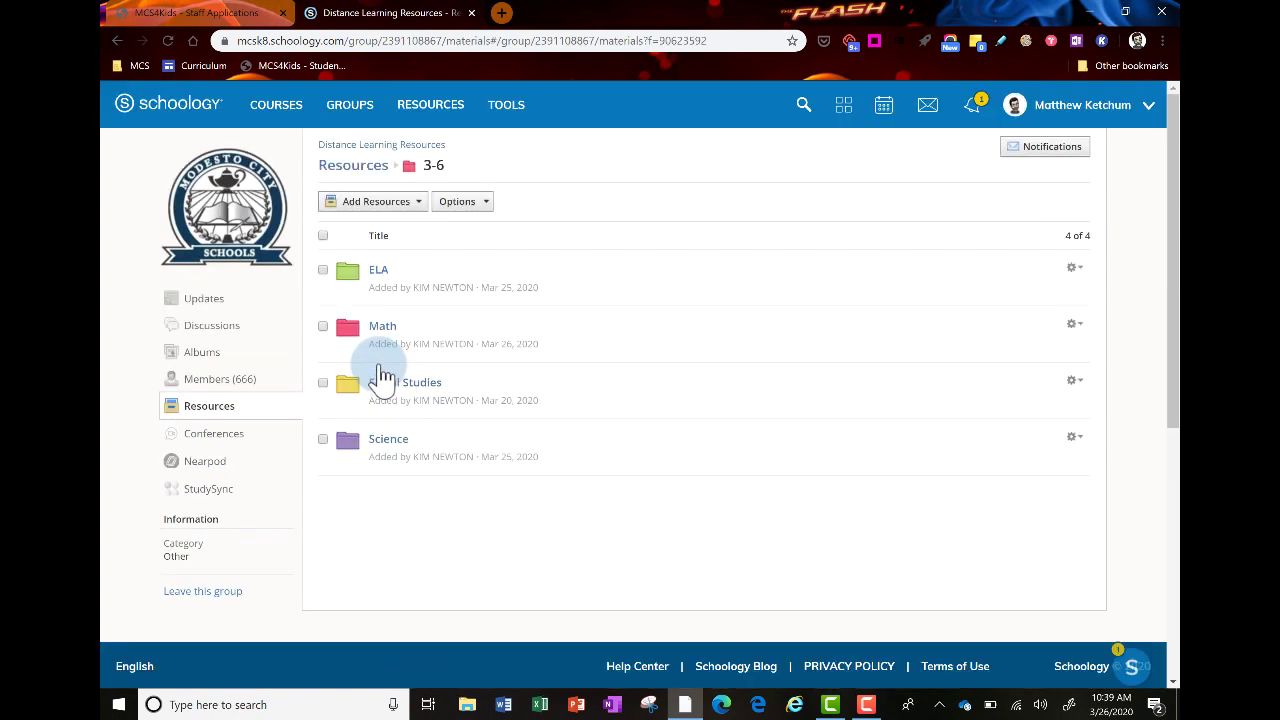
left_click(380, 272)
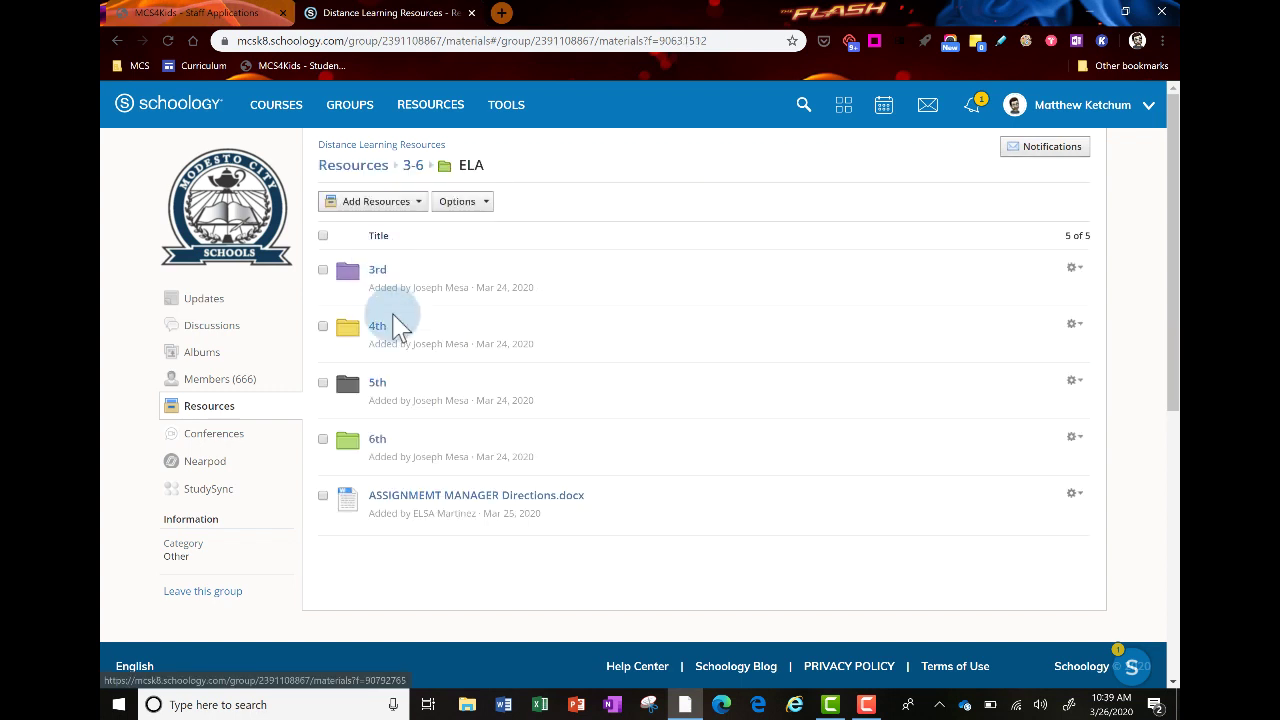
left_click(378, 386)
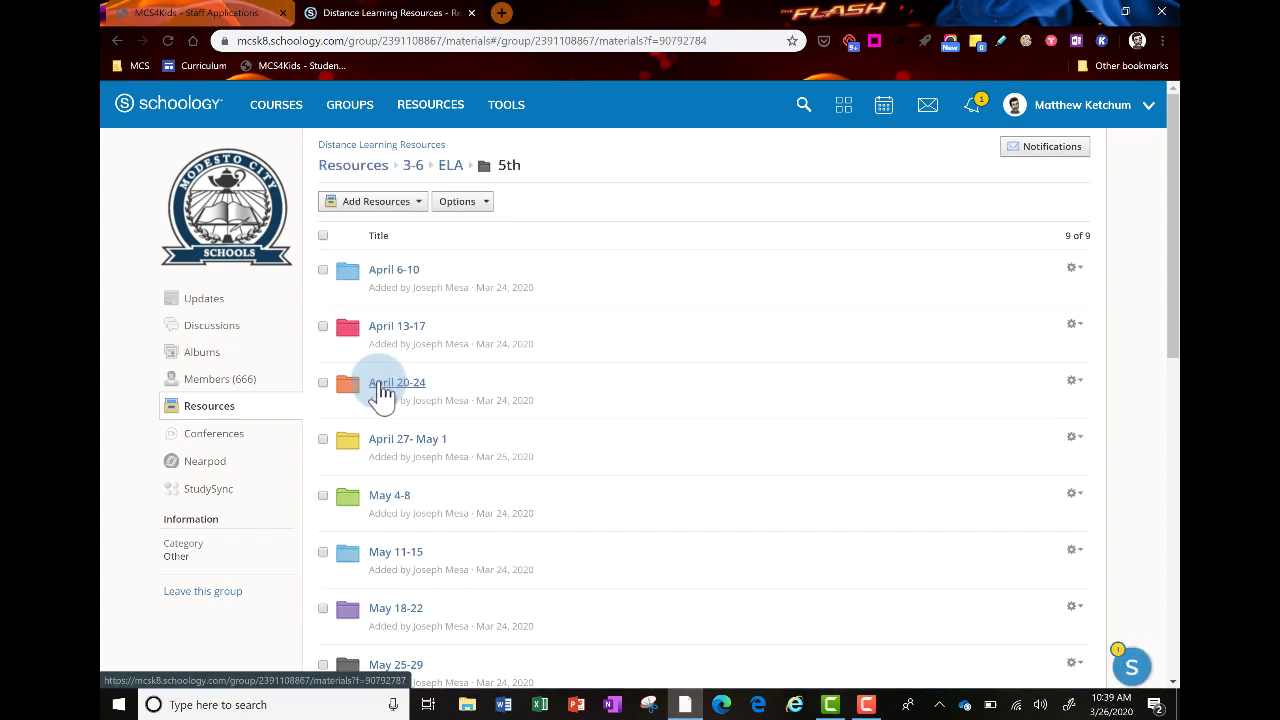
left_click(405, 337)
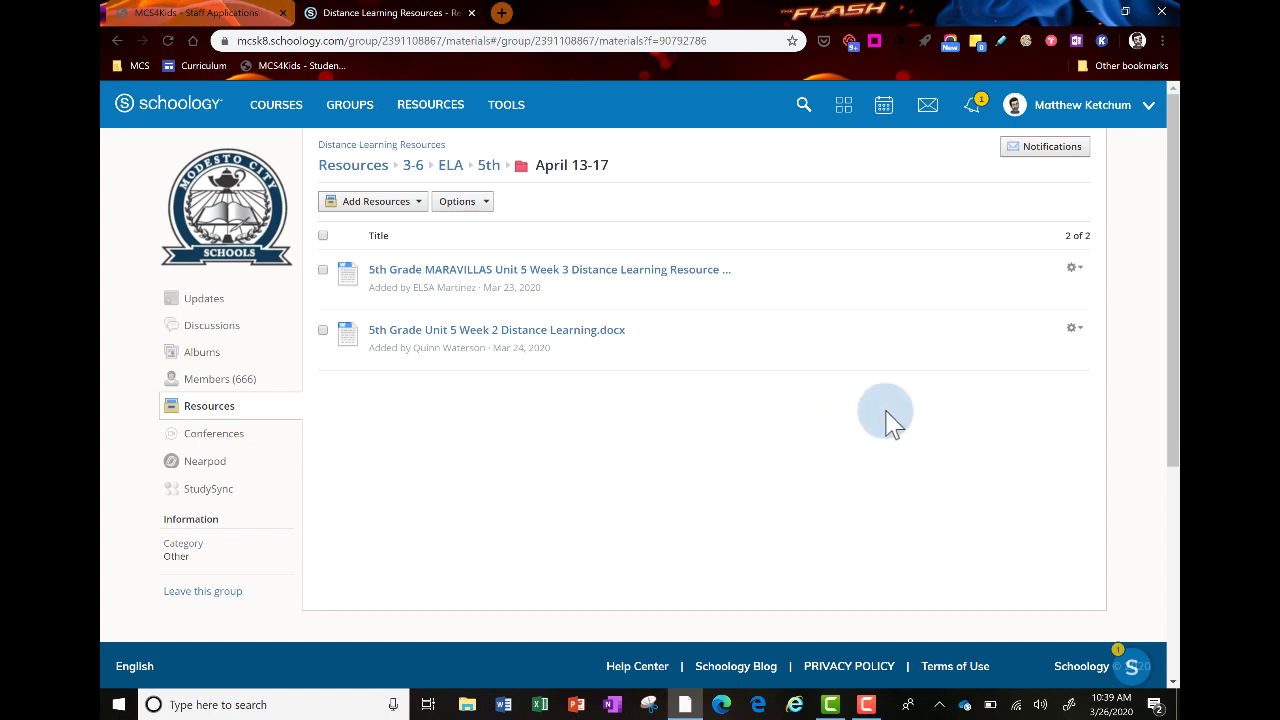
left_click(1073, 330)
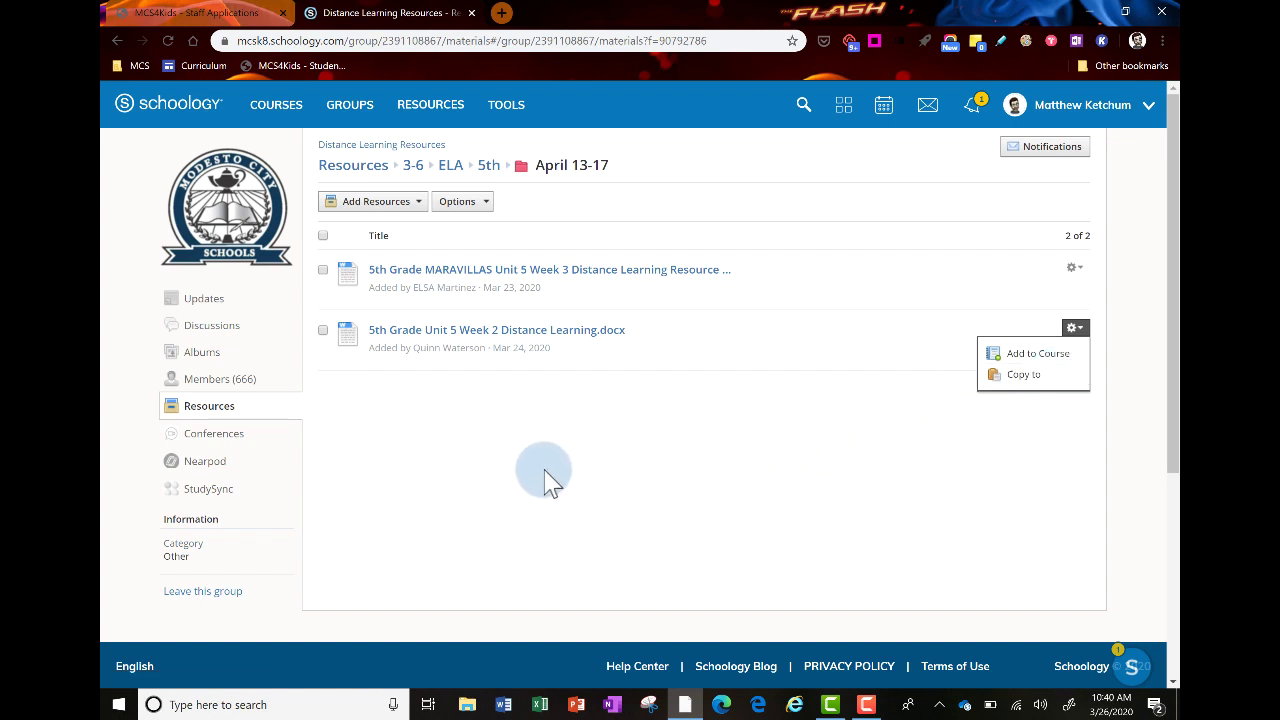
Browse to Resources › ELA › 9th-12th Grade › 9th Grade ELA and check the Sonnet 73 file's actions
left_click(348, 168)
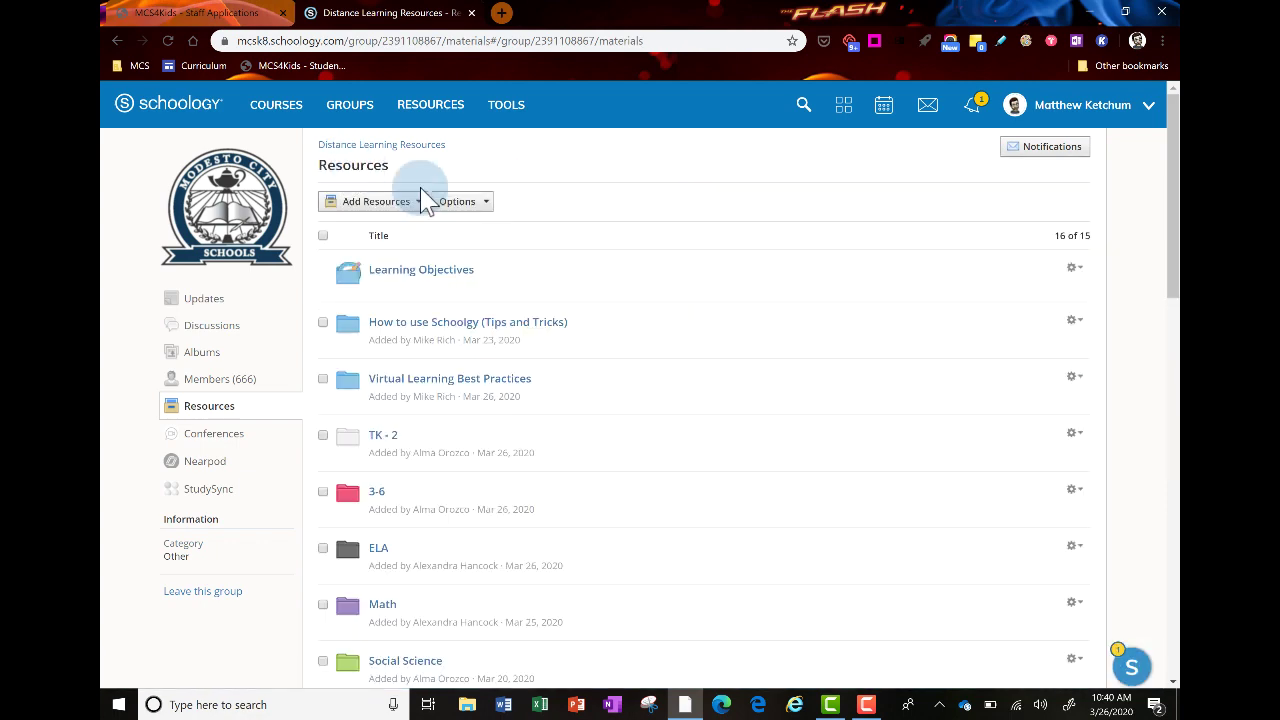
scroll(565, 378, "down", 1)
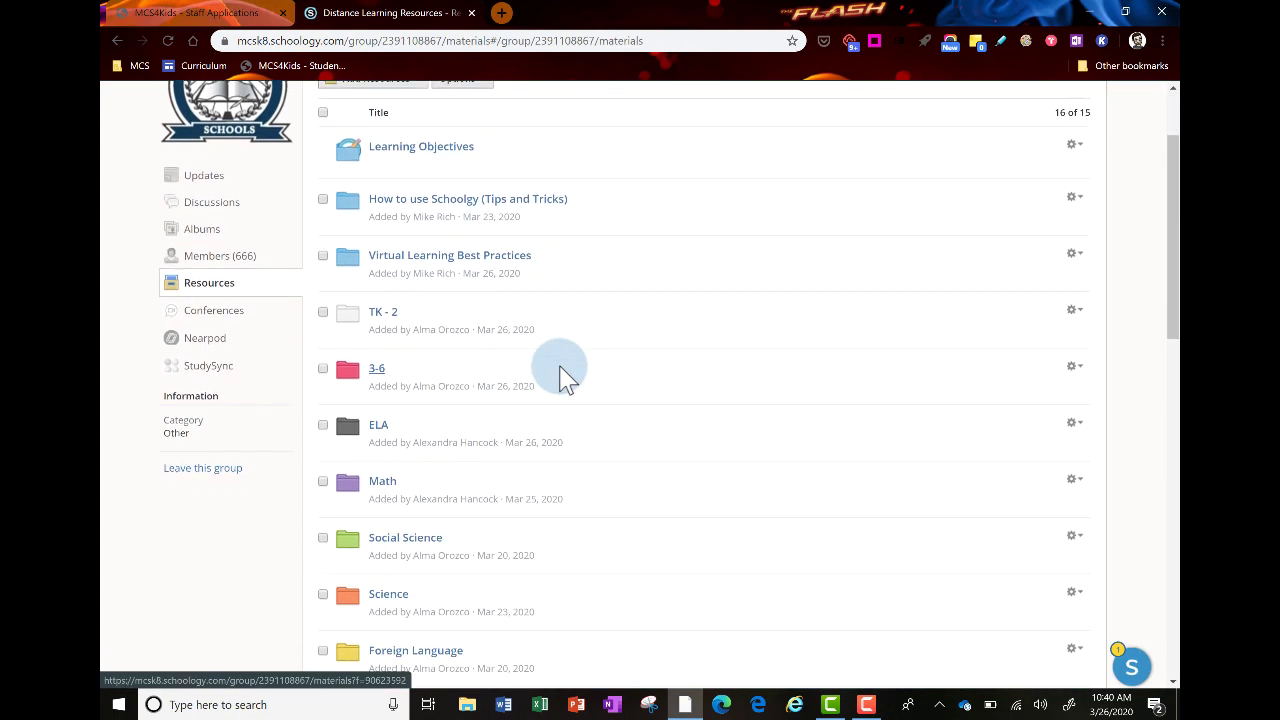
left_click(381, 427)
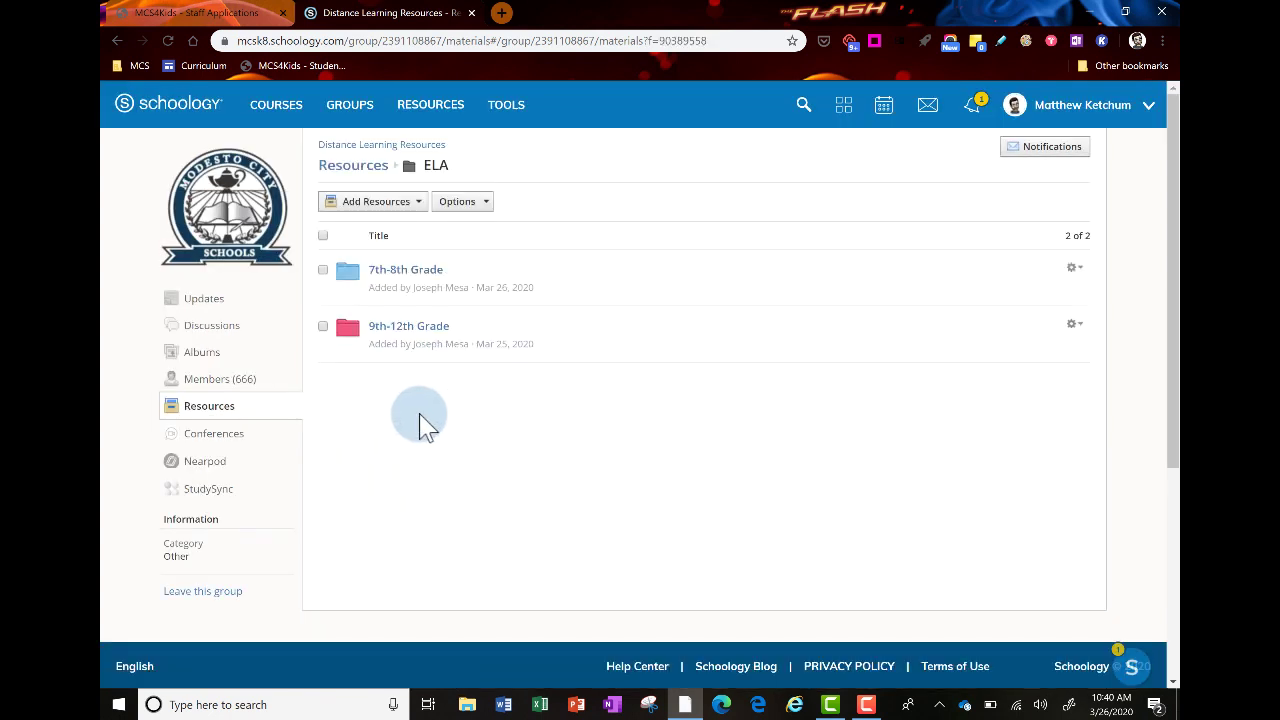
left_click(392, 330)
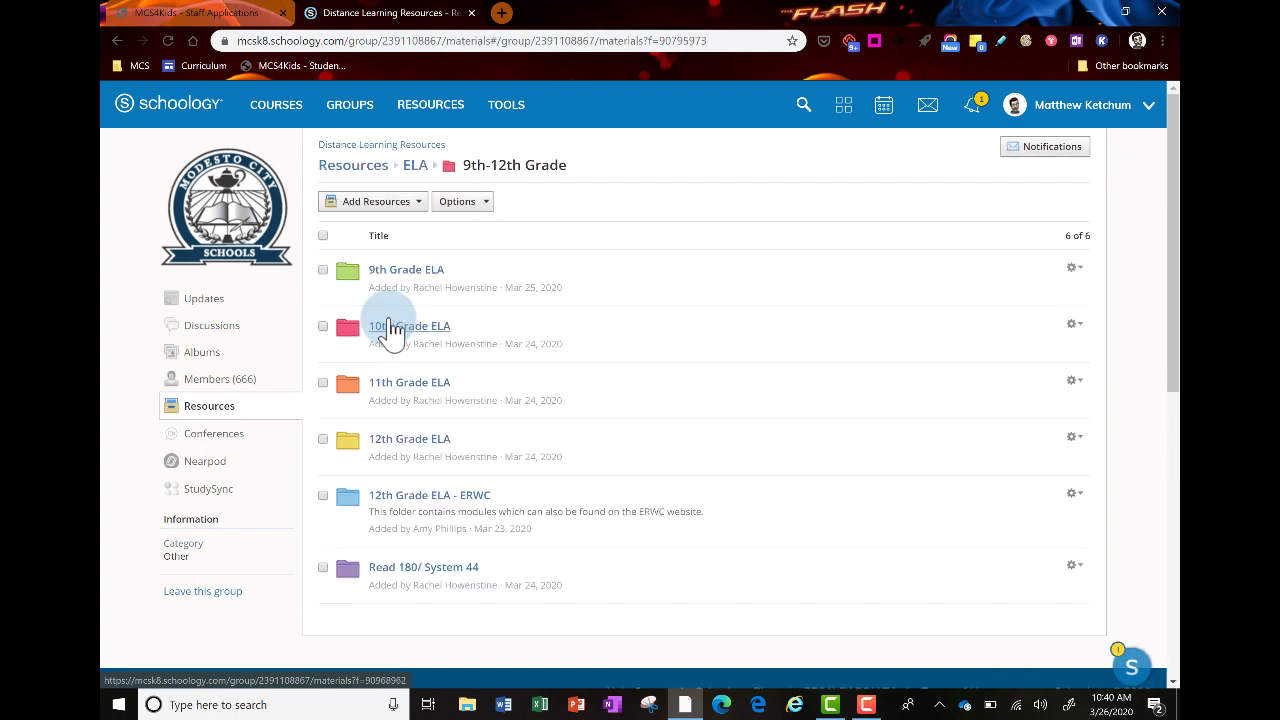
left_click(416, 274)
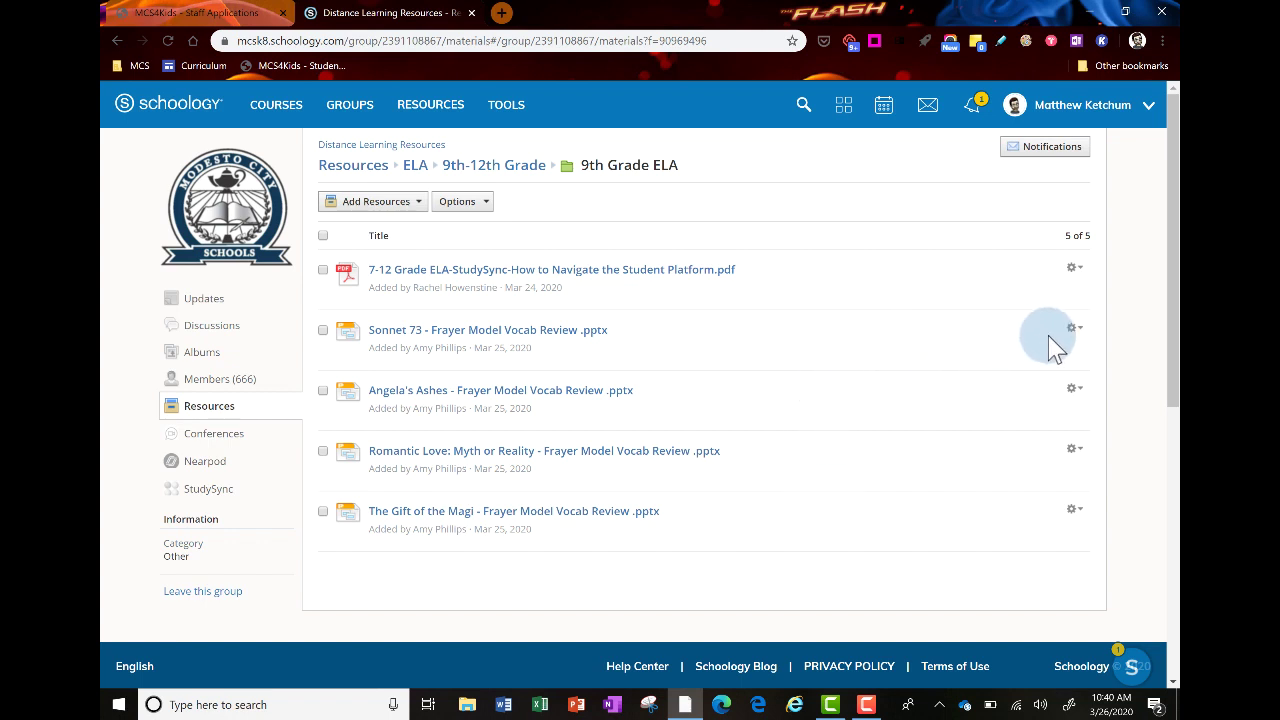
left_click(1076, 330)
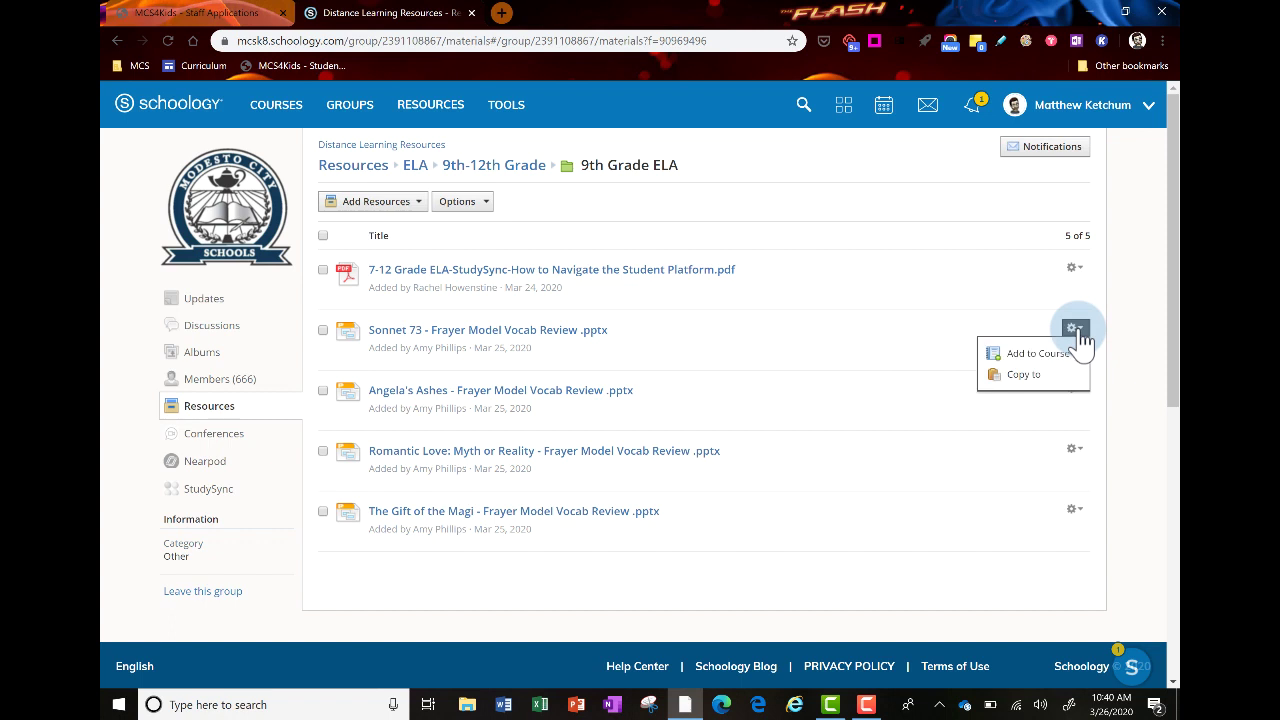
left_click(1055, 377)
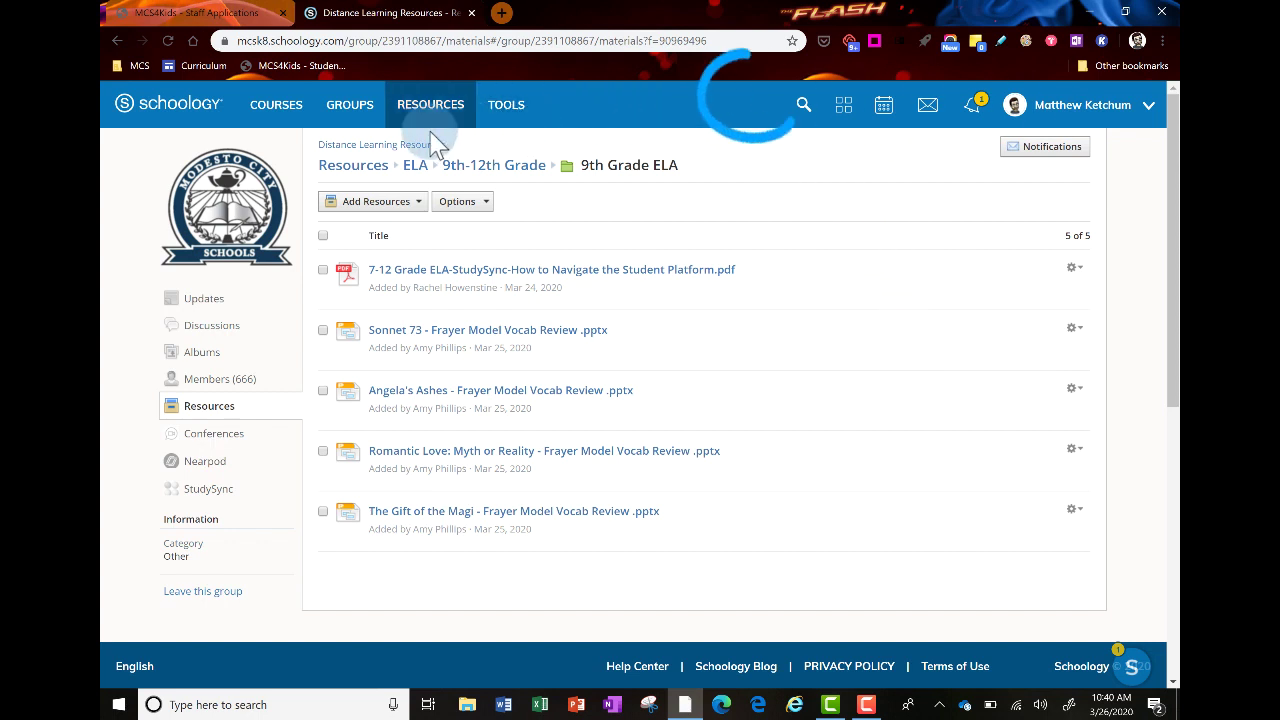
Return to the Distance Learning Resources group from My Groups and show its Resources folders
left_click(348, 112)
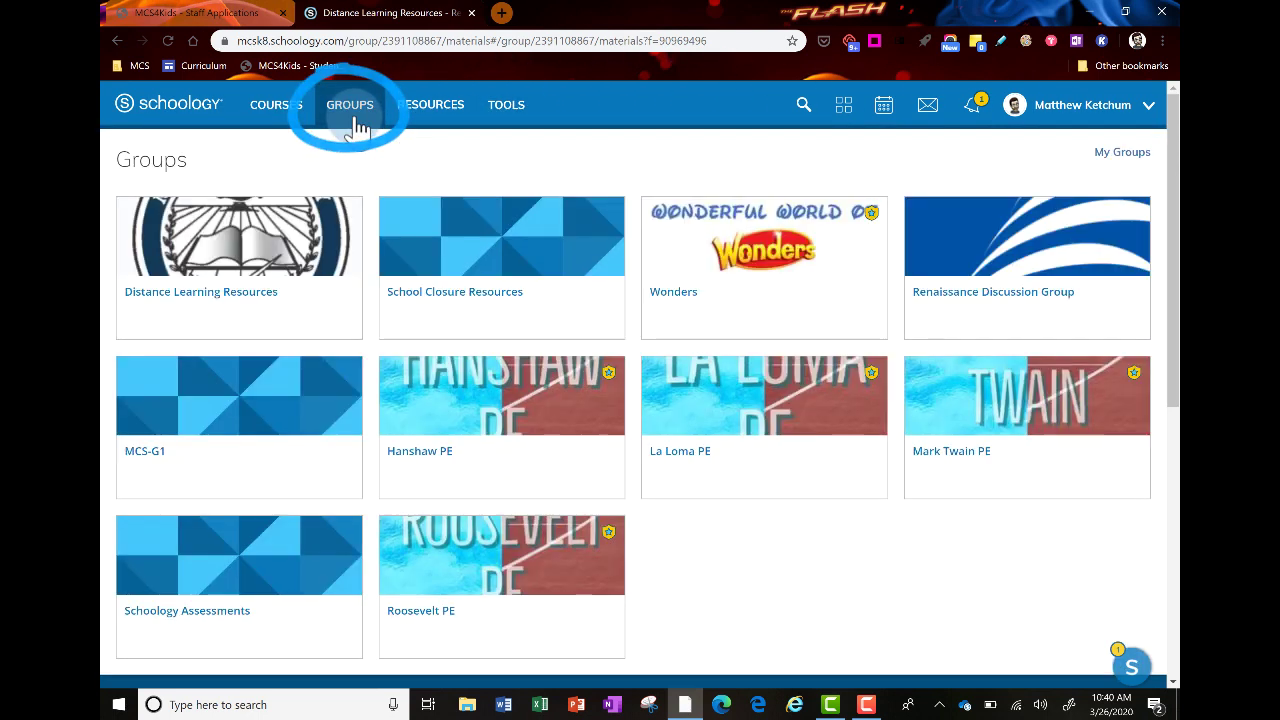
left_click(275, 245)
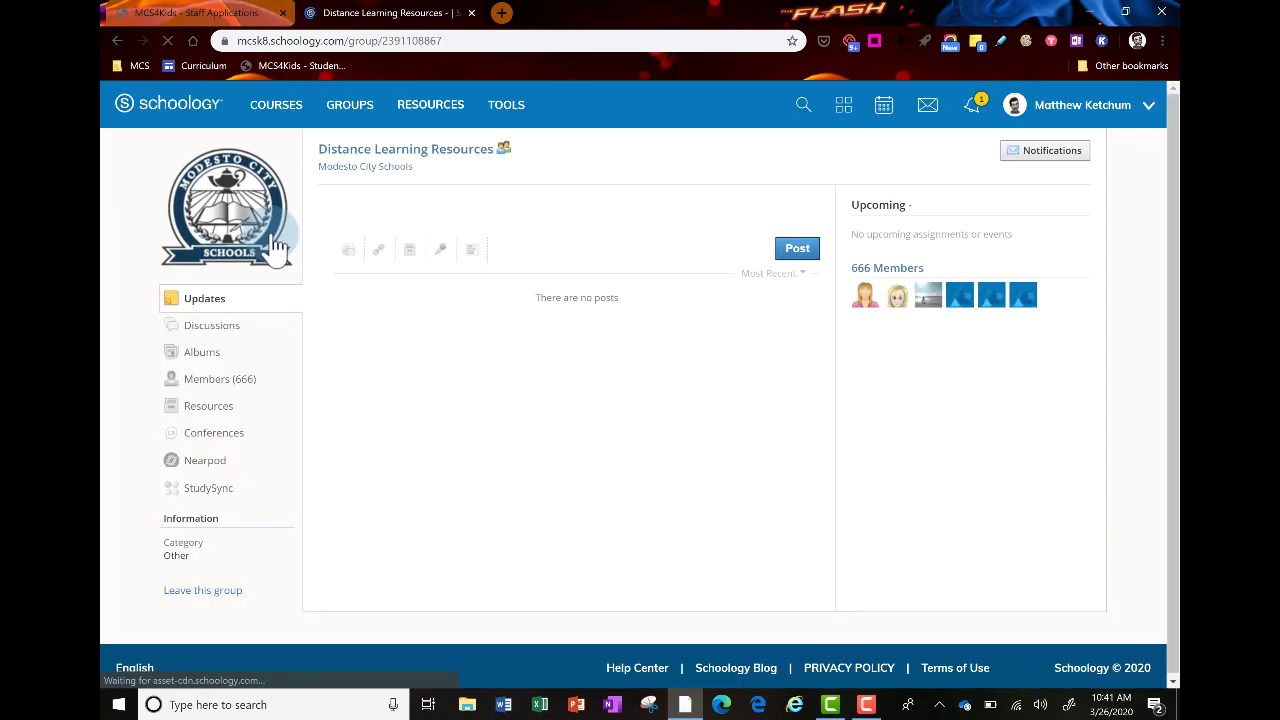
left_click(218, 410)
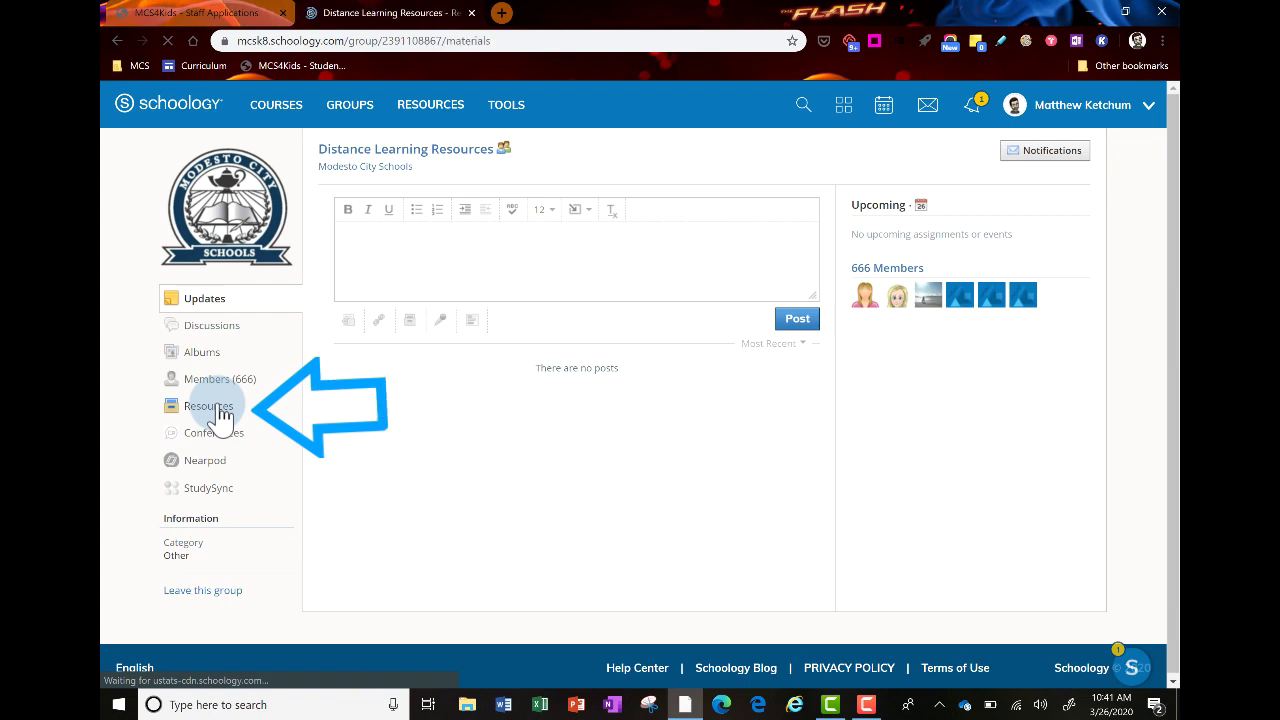